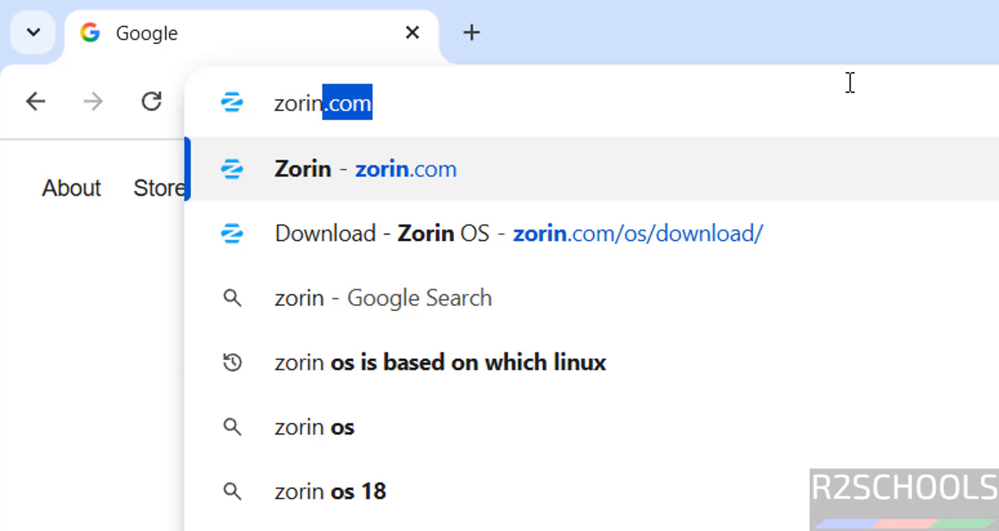
- Go to zorin.com and open the Zorin OS download page showing the free Core and Education editions
type(".c")
key("Return")
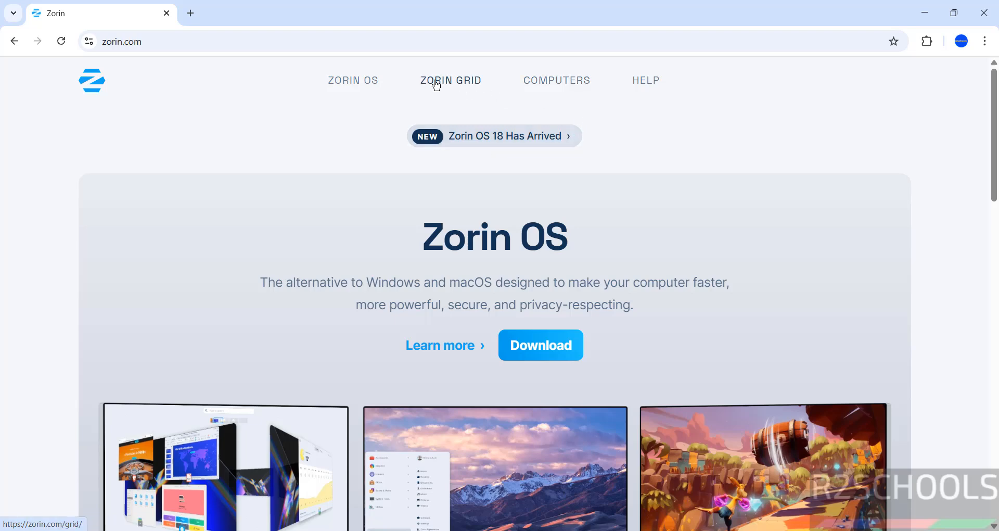
left_click(369, 82)
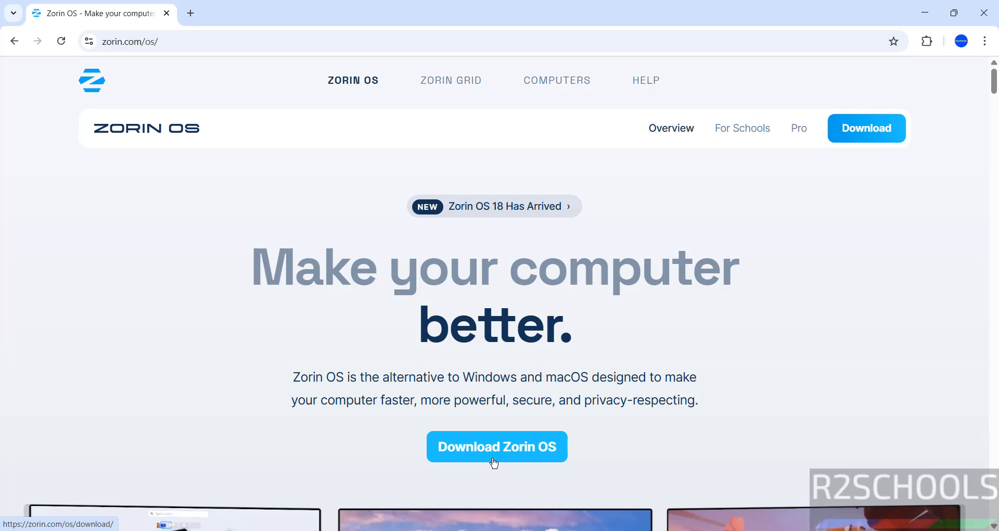
left_click(867, 134)
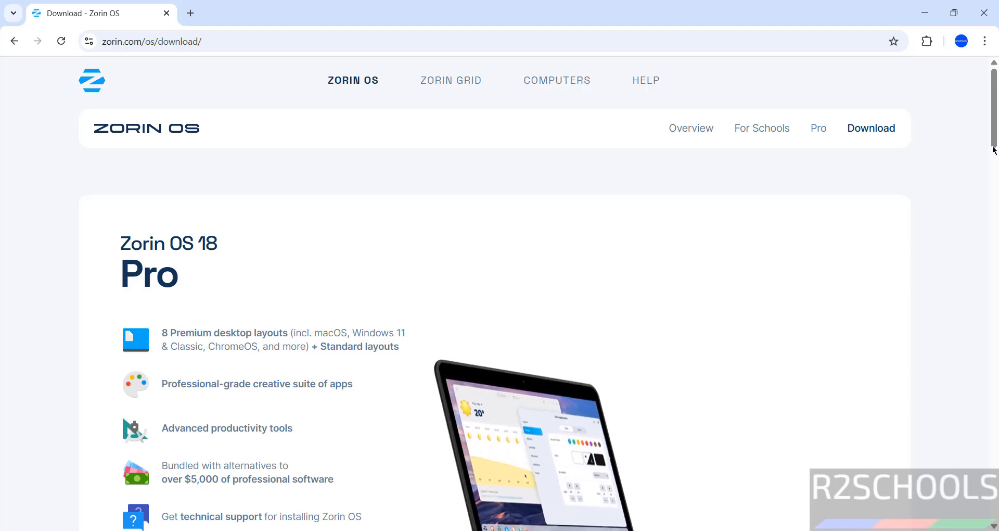
scroll(384, 183, "down", 10)
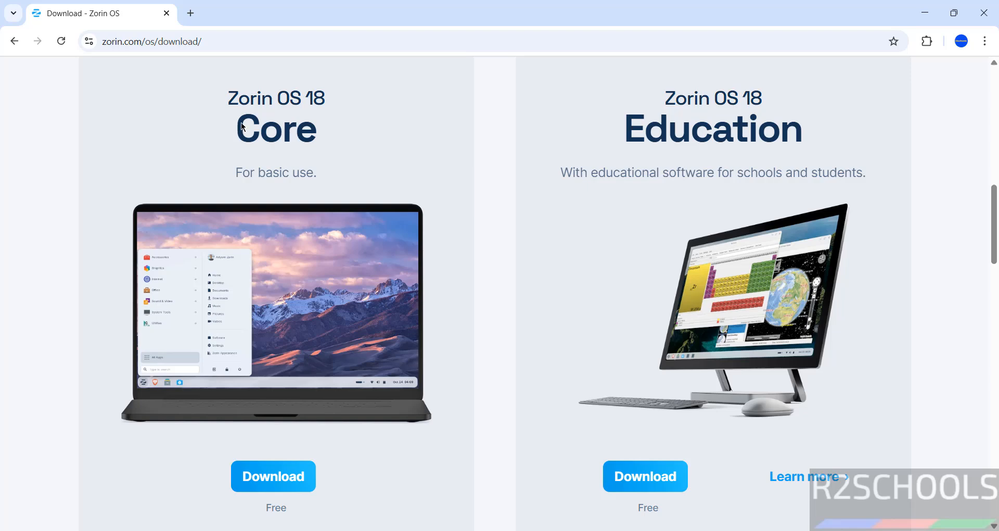
- Start the free Zorin OS 18 Core ISO download, skipping the newsletter, and view Chrome's download history
left_click(281, 480)
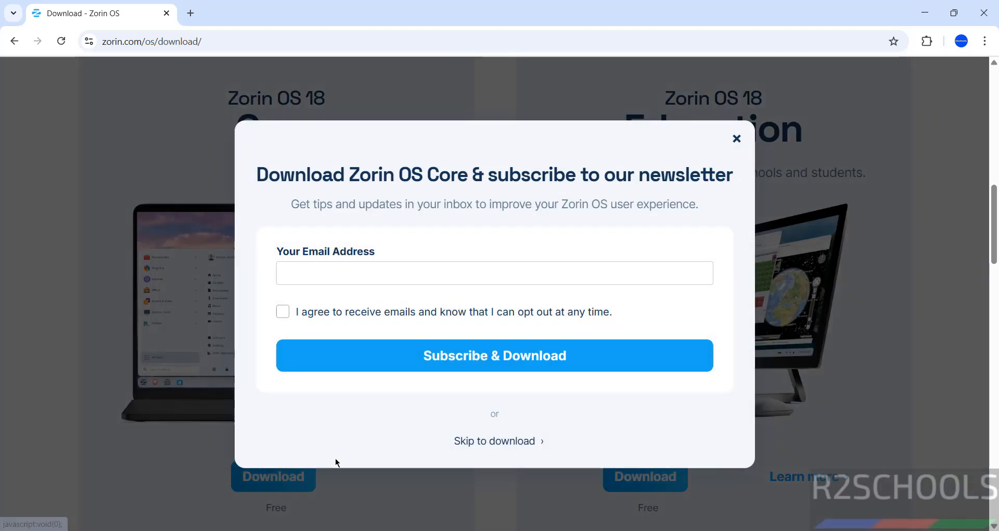
left_click(474, 441)
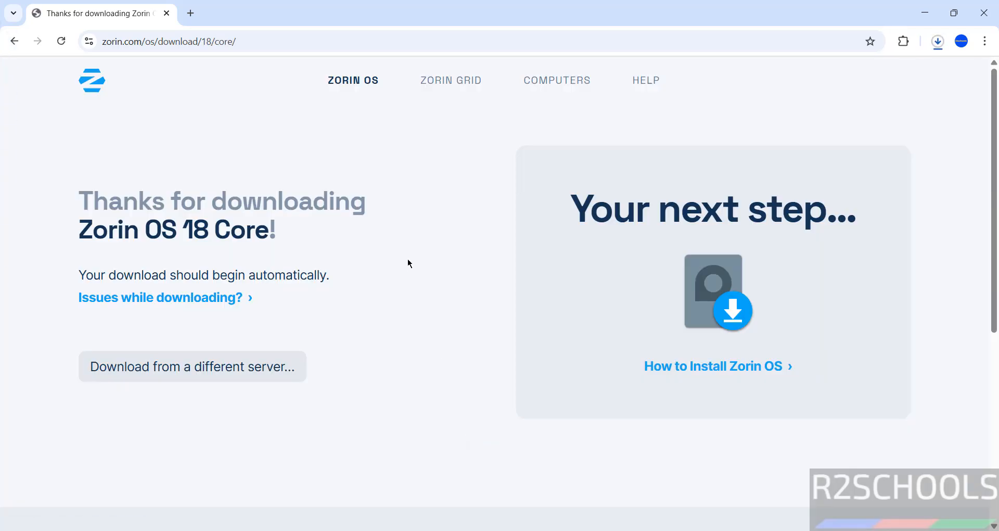
key("ctrl+j")
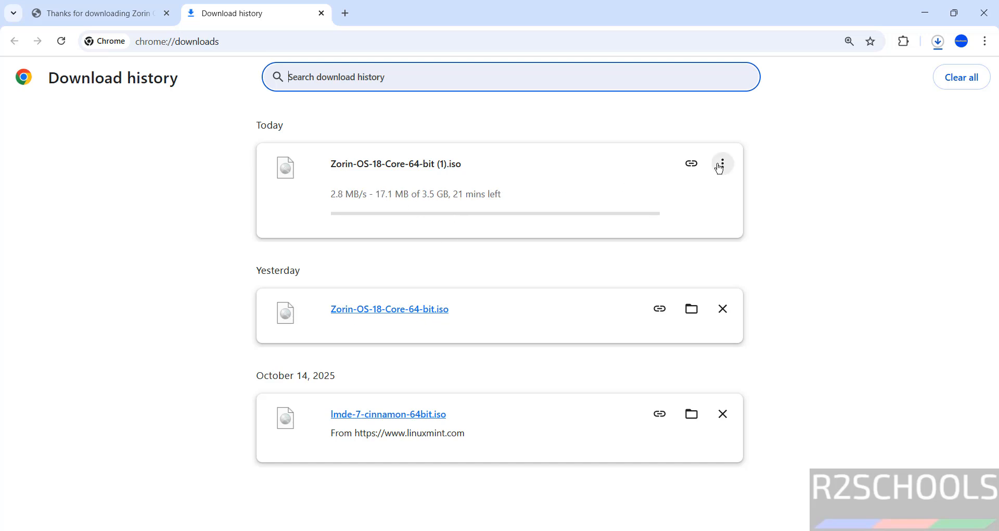
- Cancel the duplicate Zorin-OS-18-Core-64-bit (1).iso download and remove it from the history
left_click(722, 165)
left_click(676, 195)
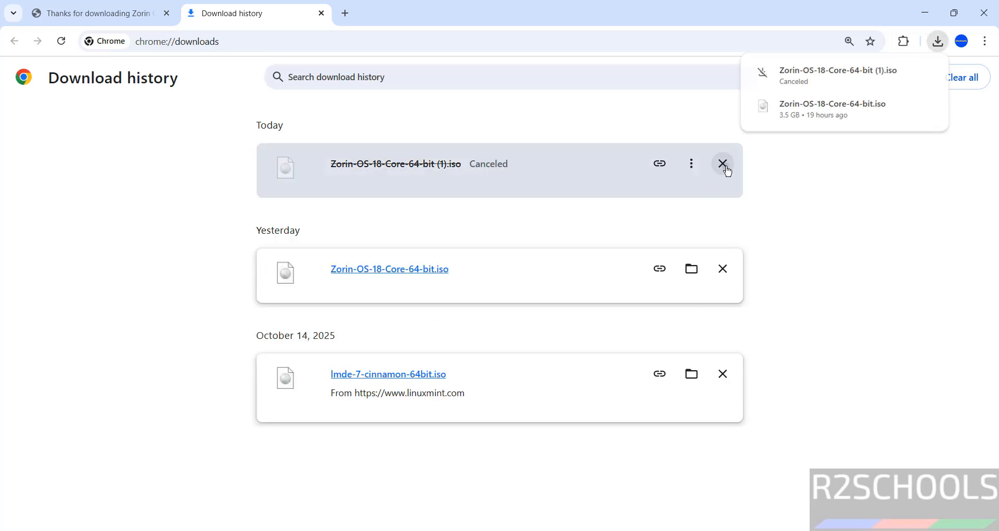
left_click(725, 169)
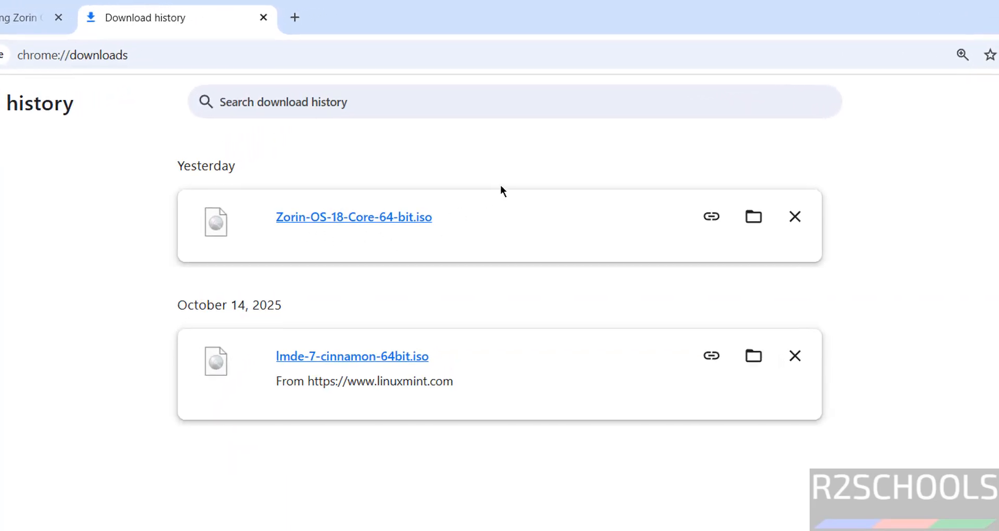
- Launch VMware Workstation Pro from a Start menu search for 'vmware'
key("super")
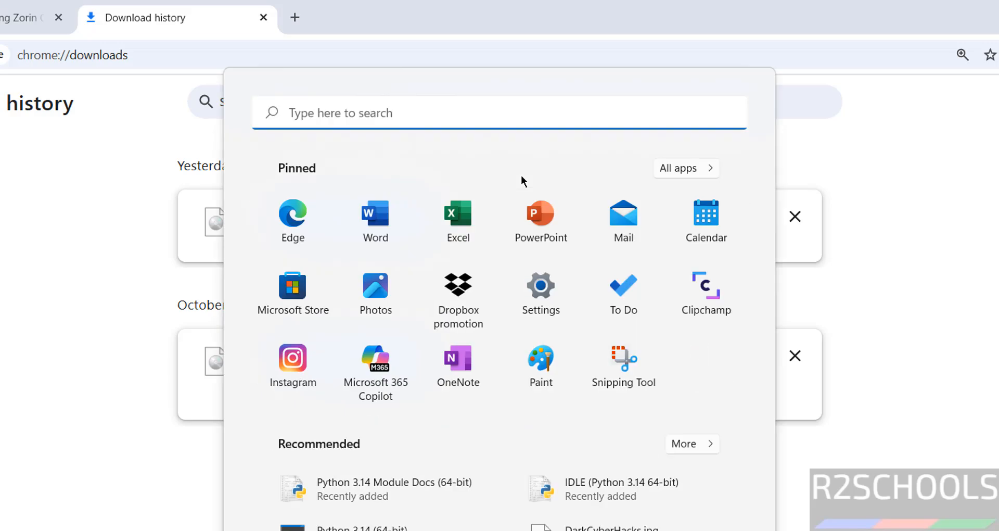
type("vmware")
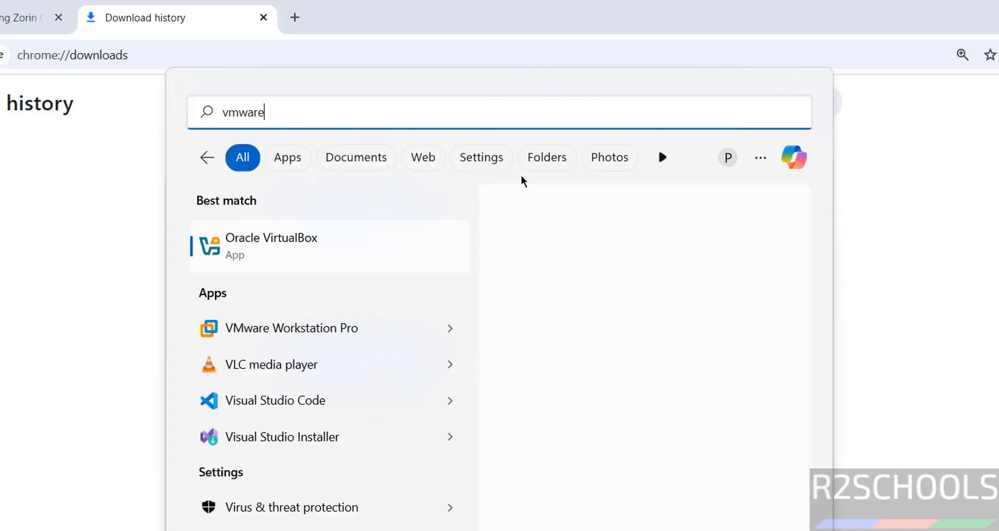
left_click(274, 238)
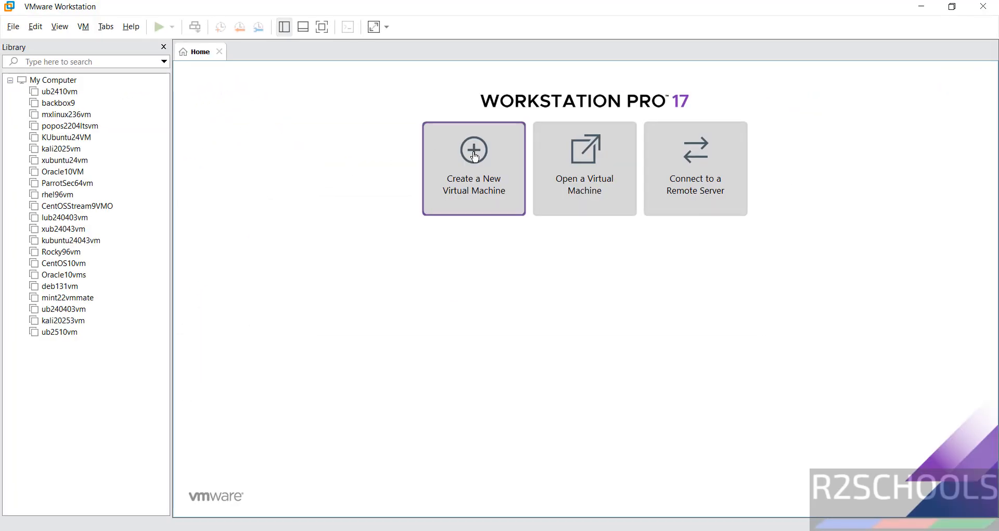
left_click(13, 27)
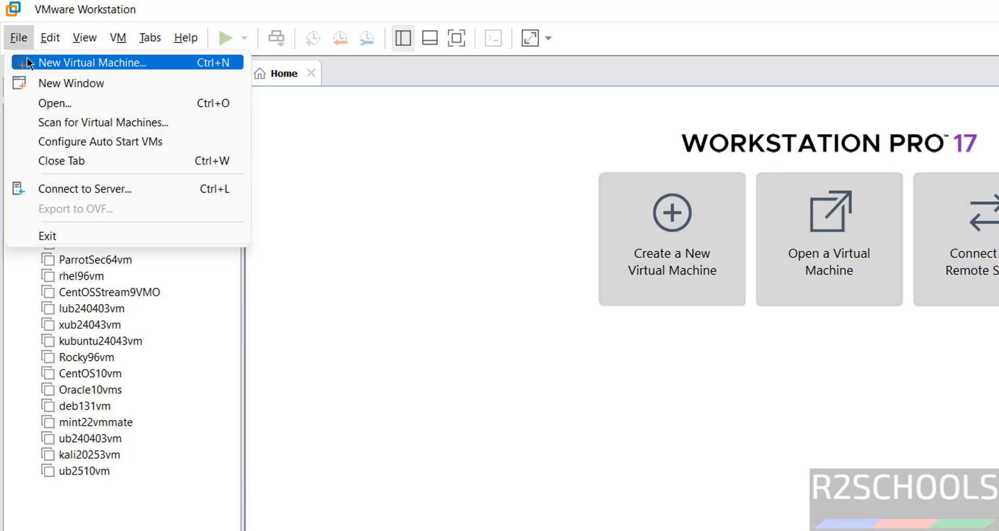
- Start a typical new virtual machine using Zorin-OS-18-Core-64-bit.iso as the installer disc image
left_click(28, 61)
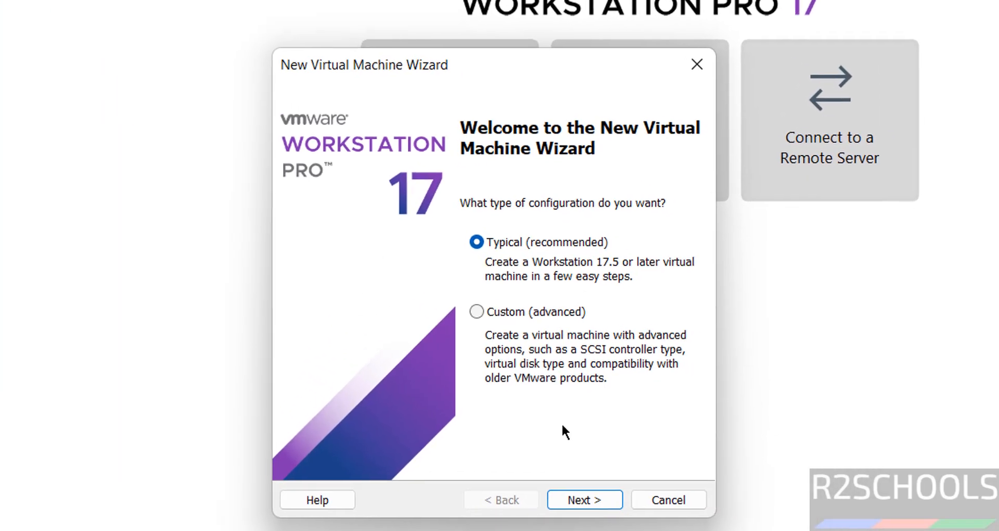
left_click(603, 494)
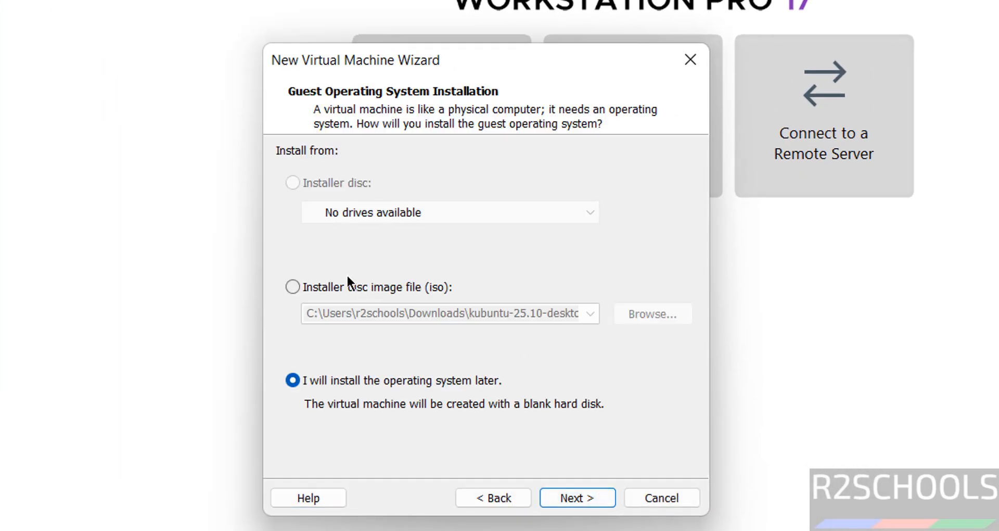
left_click(338, 287)
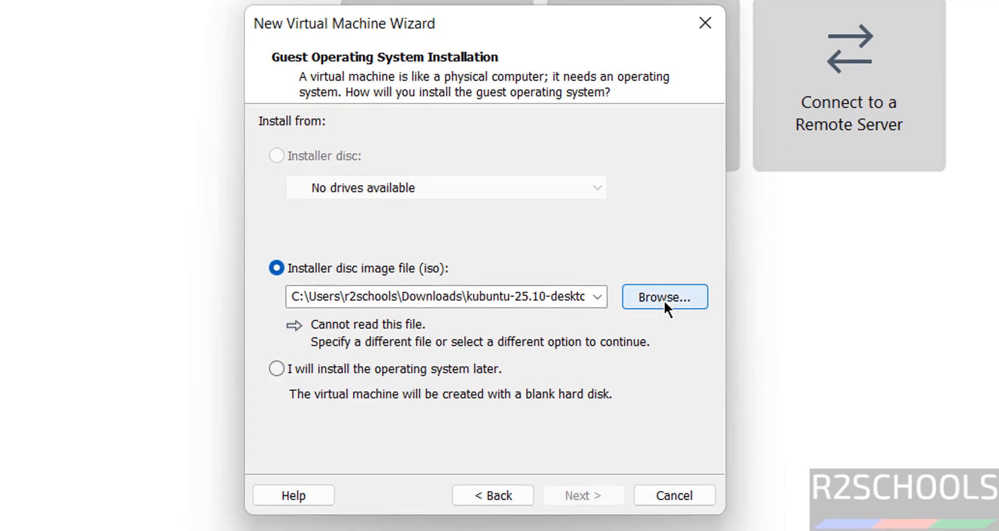
left_click(664, 298)
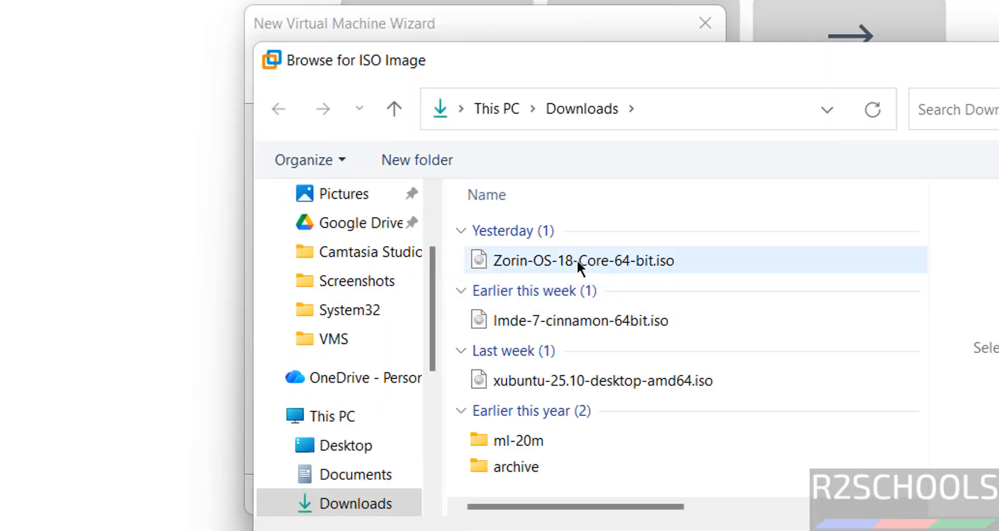
left_click(541, 260)
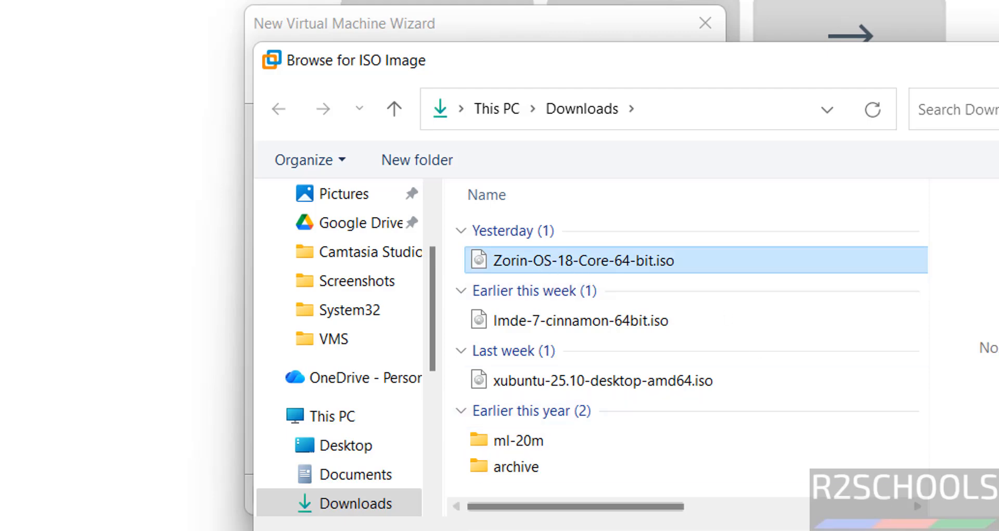
left_click(947, 530)
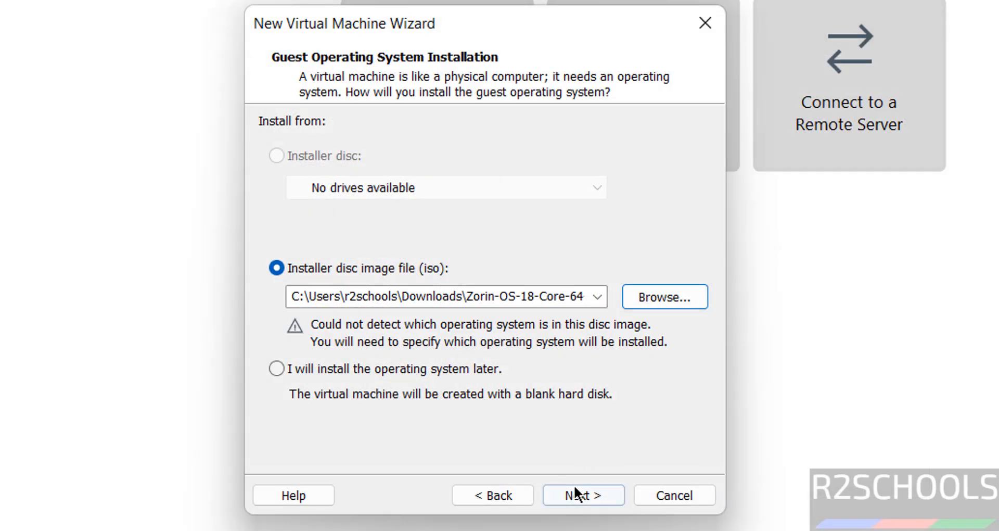
left_click(577, 498)
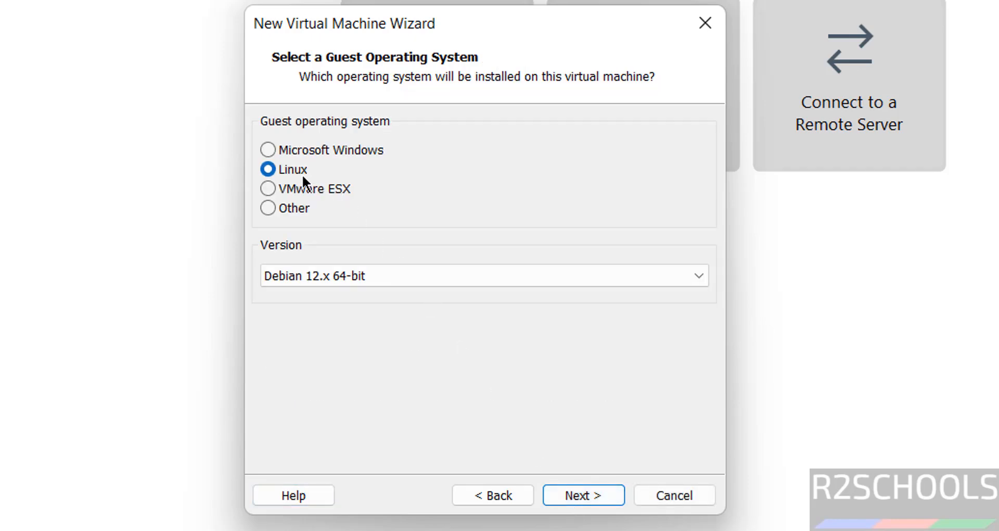
- Set the guest operating system to Linux, Ubuntu 64-bit
left_click(335, 272)
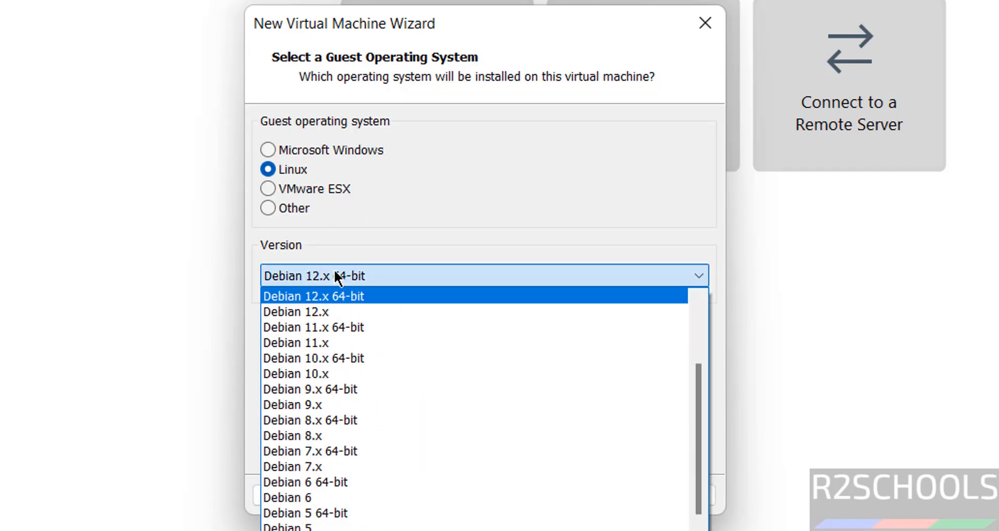
scroll(679, 403, "down", 10)
left_click(531, 528)
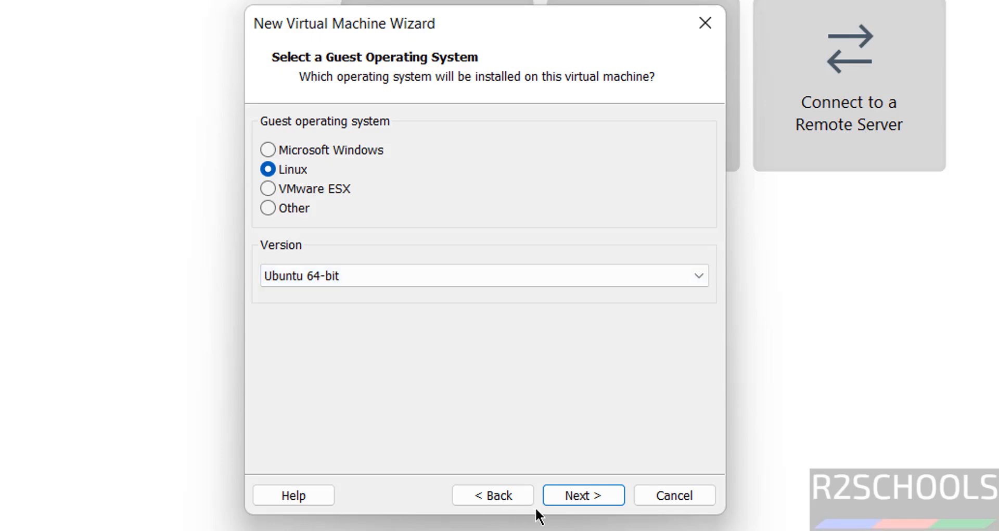
left_click(576, 498)
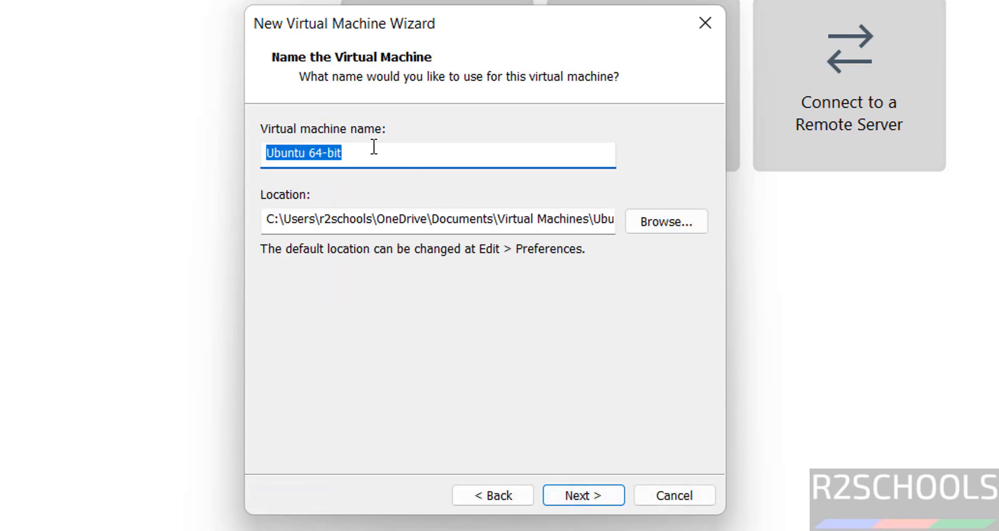
- Name the VM zorin18vm and browse to the VMS folder on the One Touch (E:) drive
type("zorin")
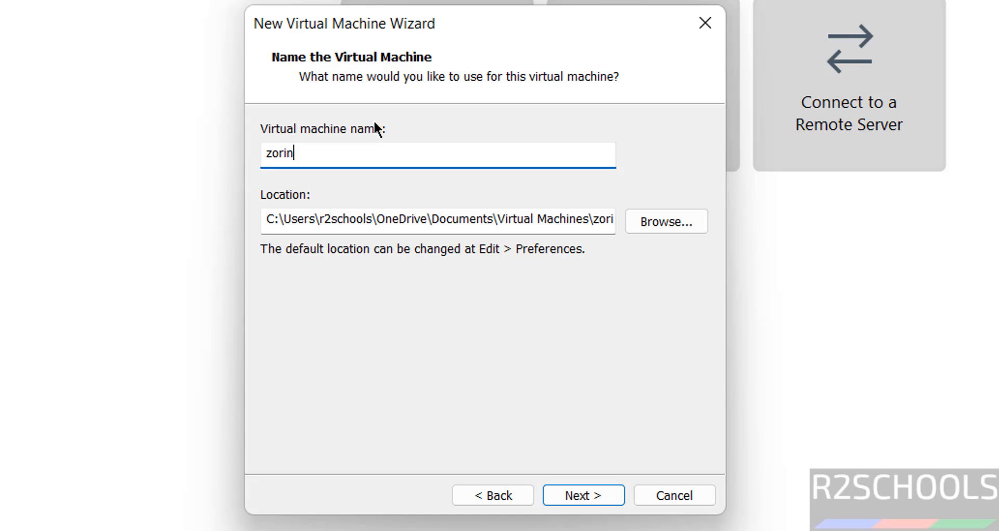
type("18vm")
key("ctrl+a")
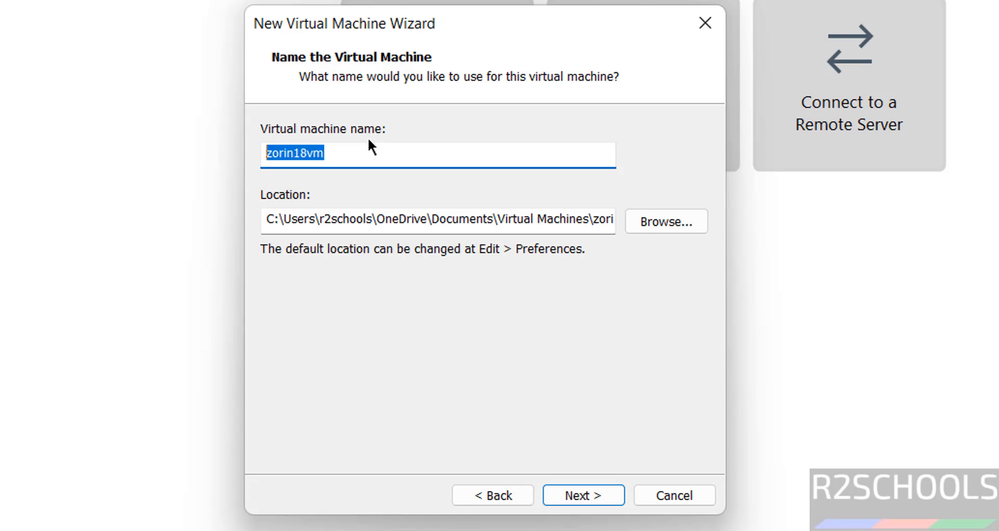
left_click(643, 223)
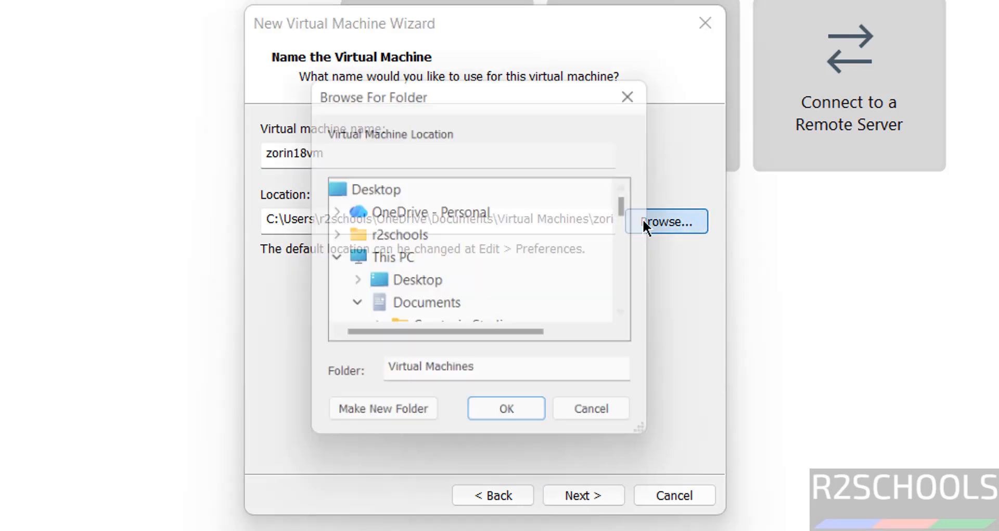
left_click(350, 306)
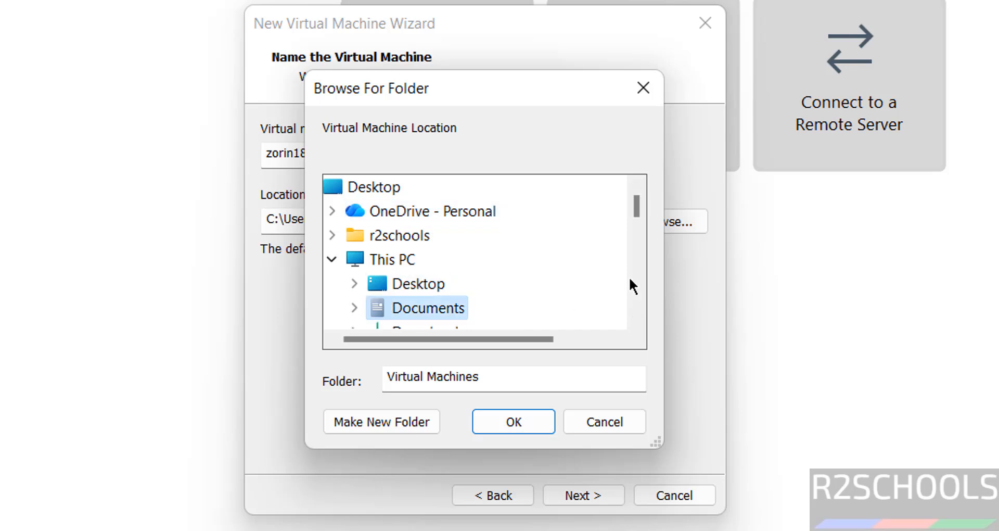
scroll(631, 276, "down", 2)
scroll(634, 278, "down", 2)
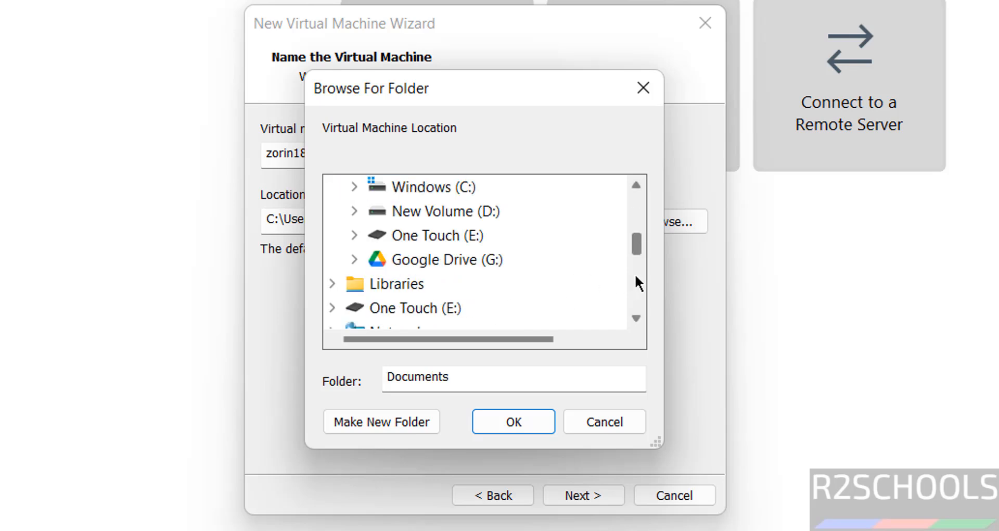
left_click(474, 235)
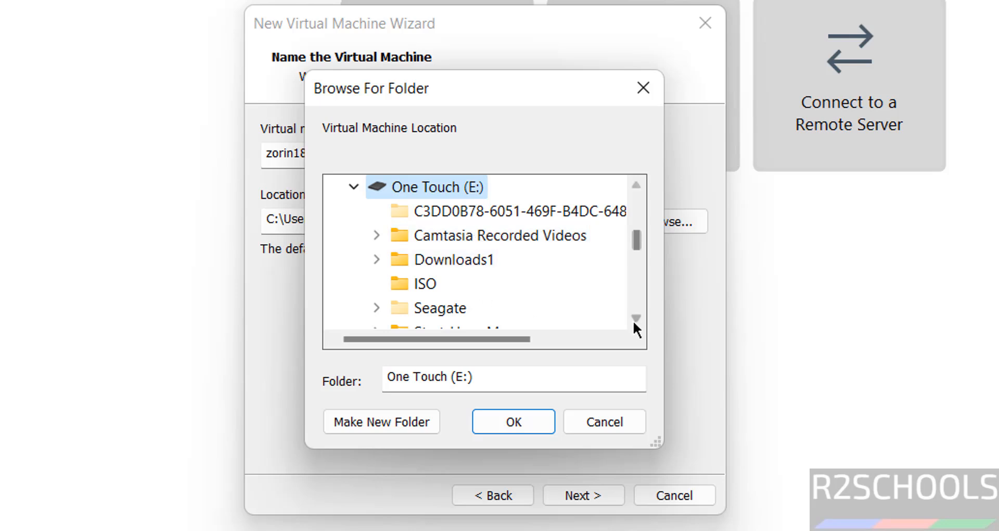
scroll(637, 300, "down", 2)
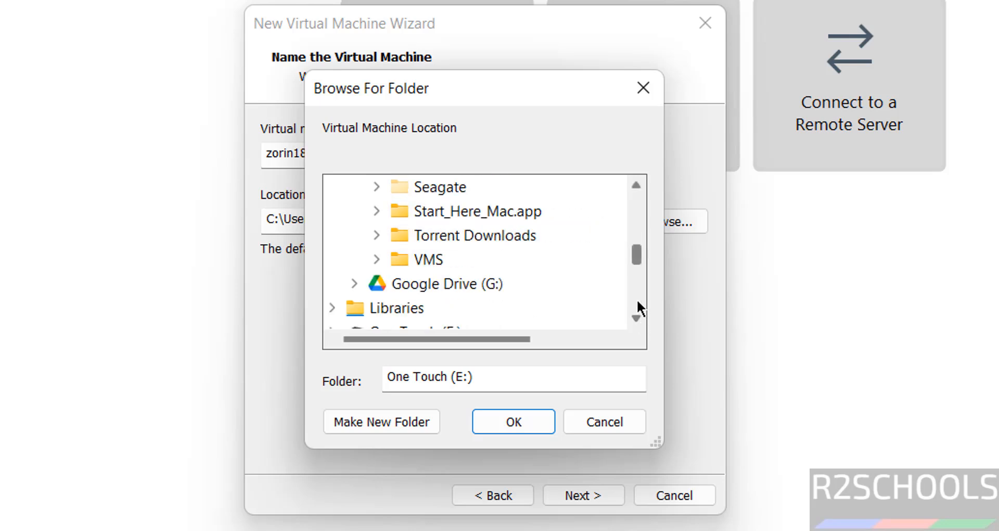
left_click(418, 259)
- Create a new zorin18vm folder in E:\VMS and use it as the VM location
left_click(407, 429)
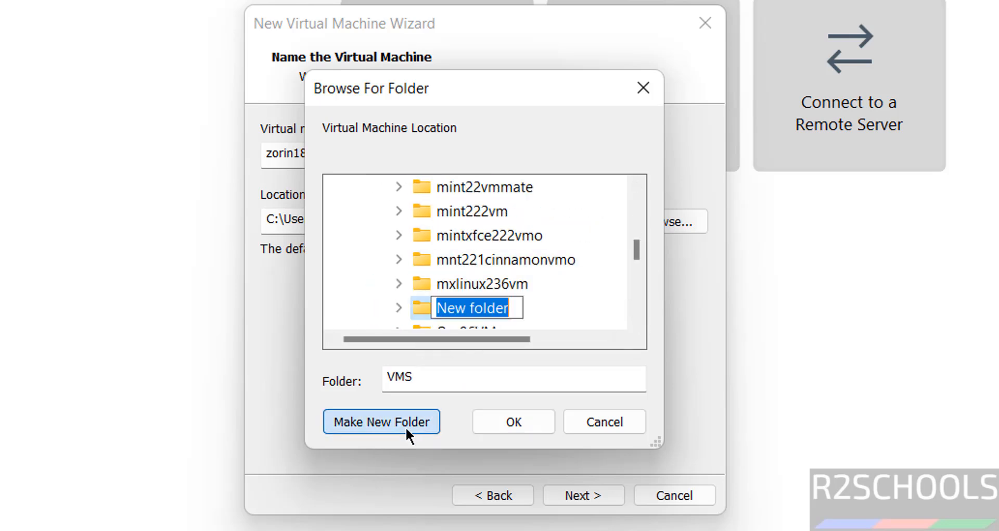
type("zorin18vm")
key("Return")
left_click(509, 424)
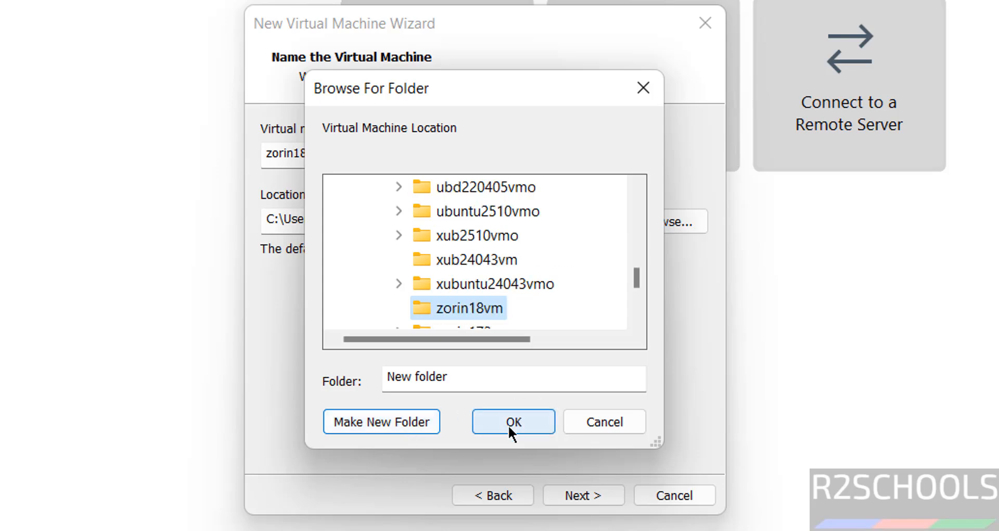
left_click(577, 495)
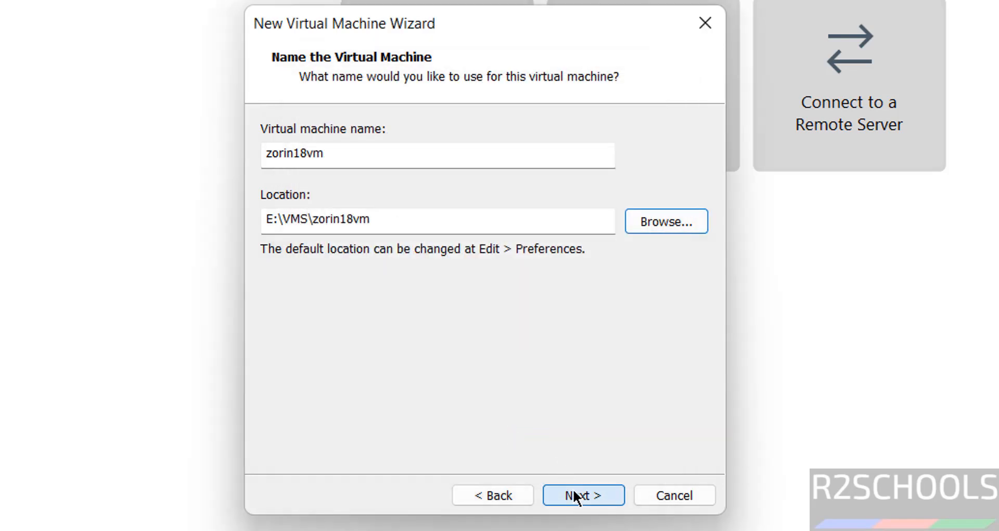
- Store the virtual disk as a single 50 GB file and finish creating zorin18vm
left_click(342, 275)
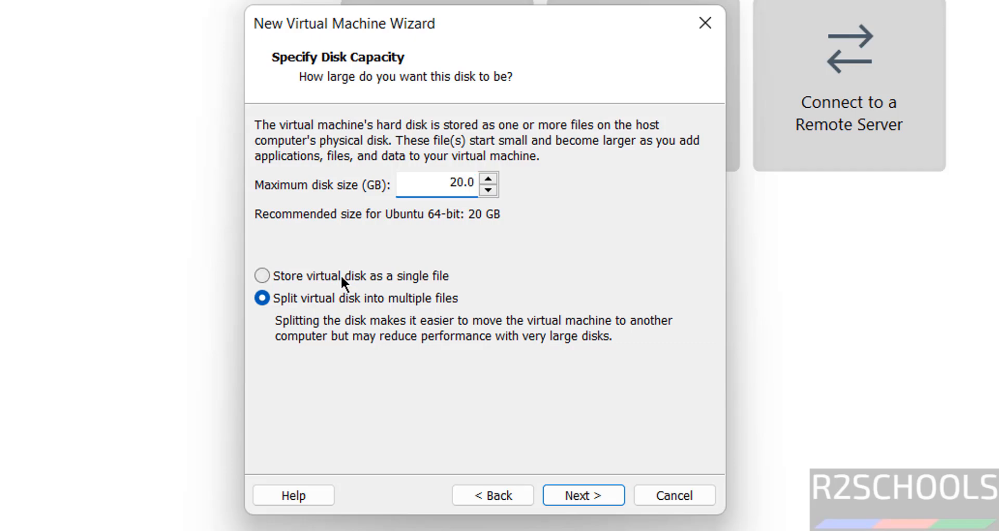
double_click(450, 187)
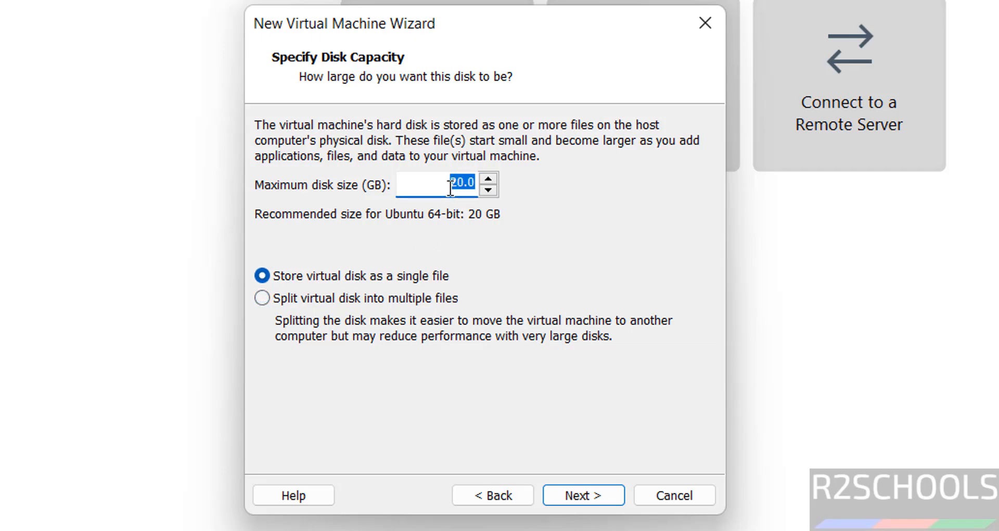
type("50")
left_click(566, 490)
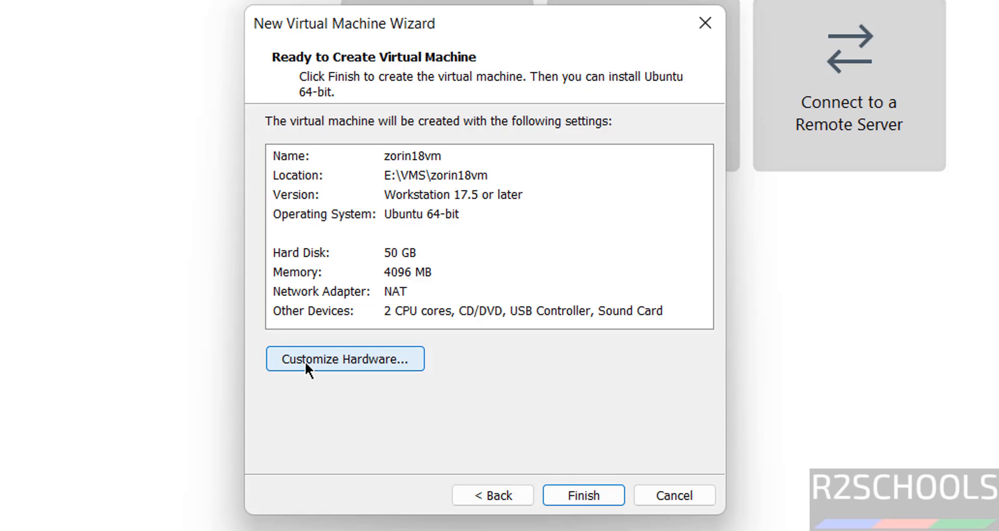
left_click(564, 494)
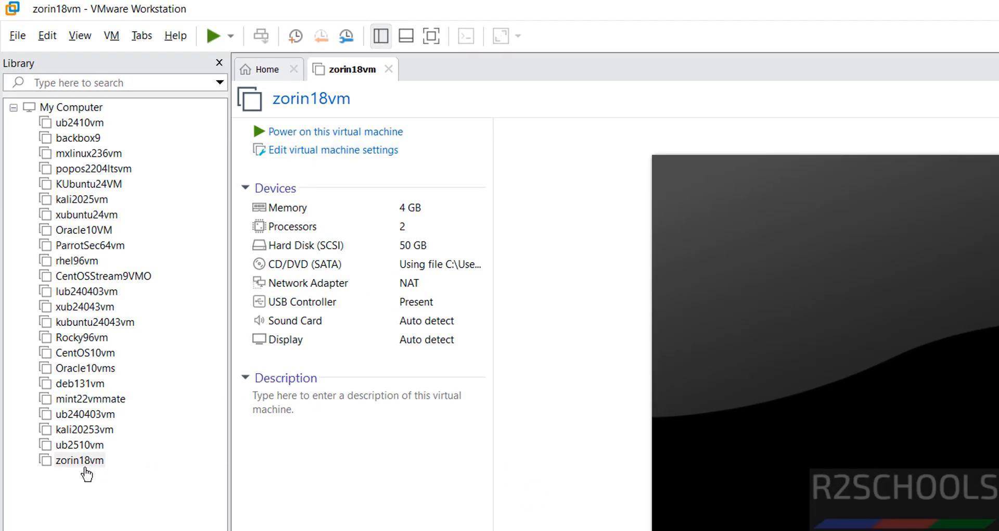
- Power on the zorin18vm virtual machine from the library
right_click(85, 462)
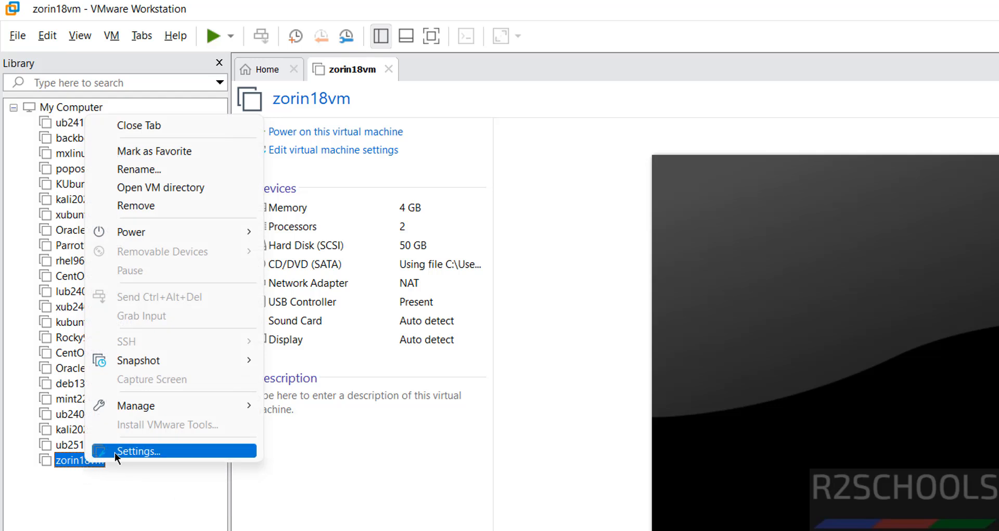
left_click(508, 451)
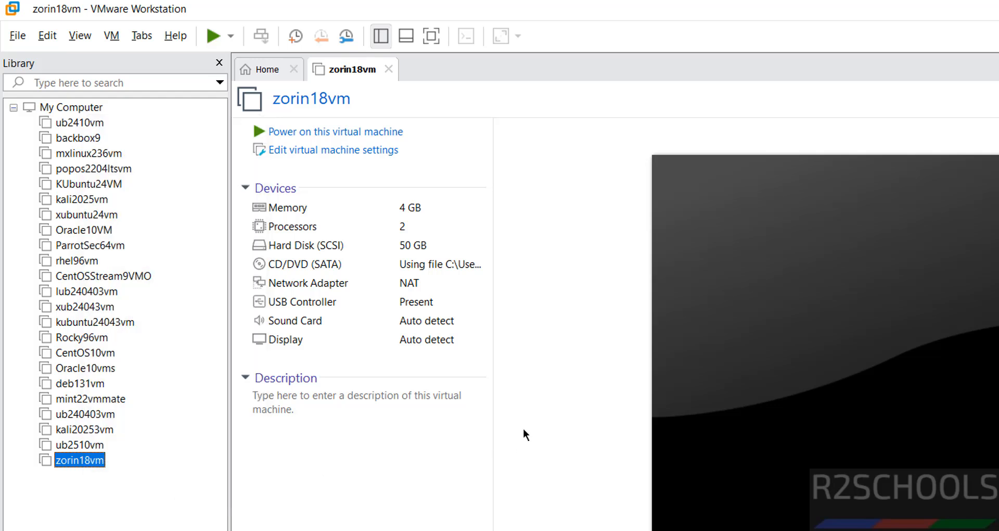
left_click(321, 436)
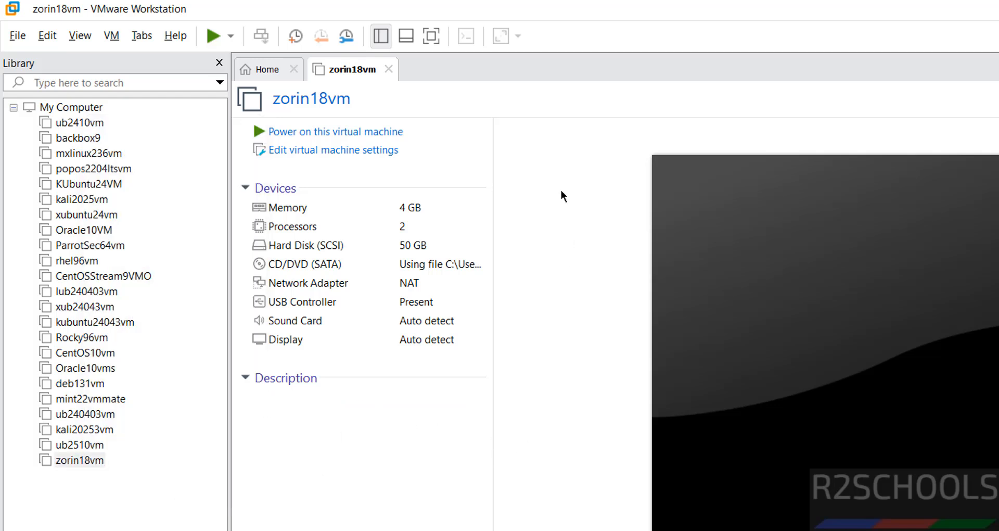
left_click(370, 137)
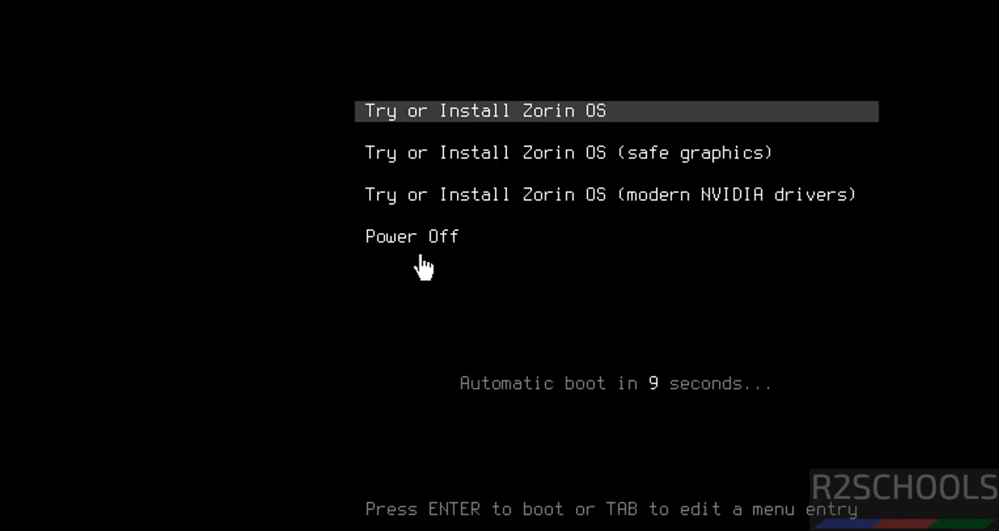
- Boot the 'Try or Install Zorin OS' entry from the GRUB menu
key("Down")
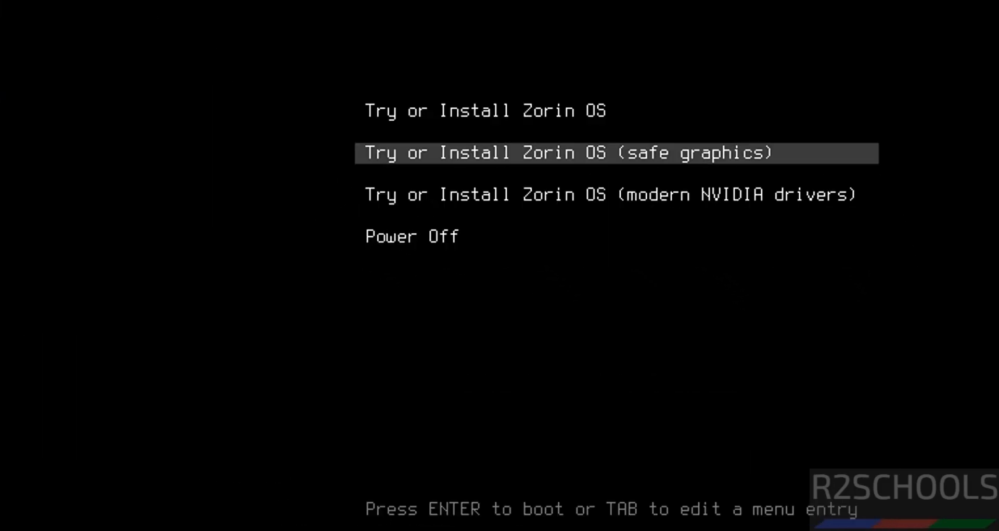
key("Up")
key("Down")
key("Down")
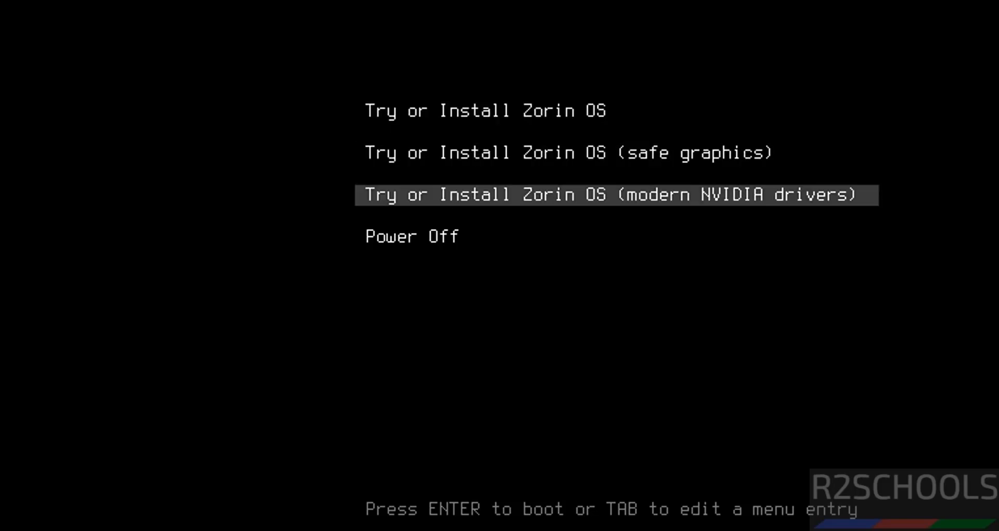
key("Down")
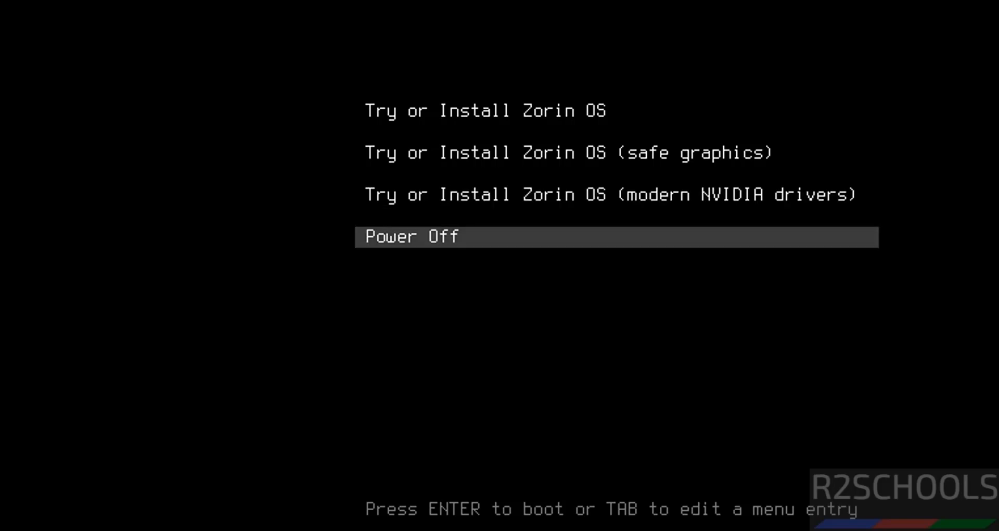
key("Up")
key("Up")
key("Up")
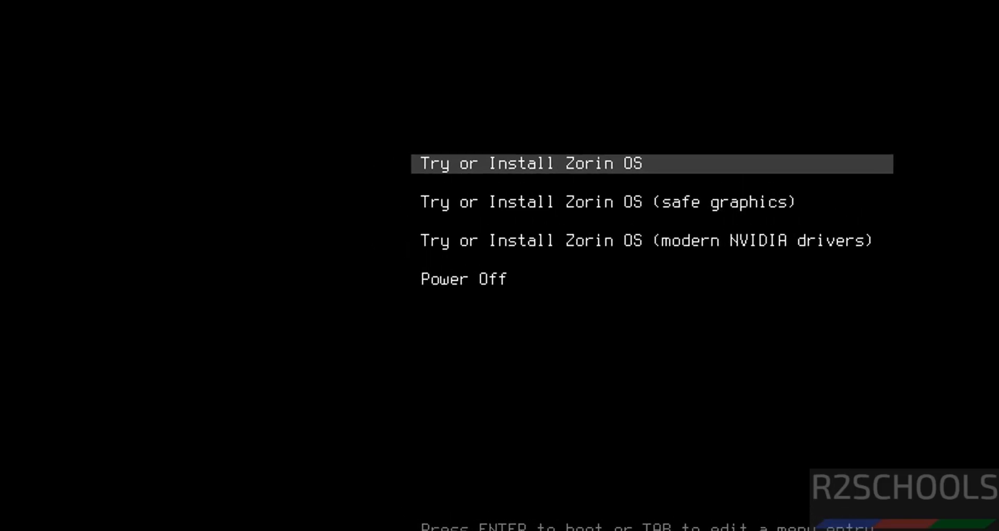
key("Return")
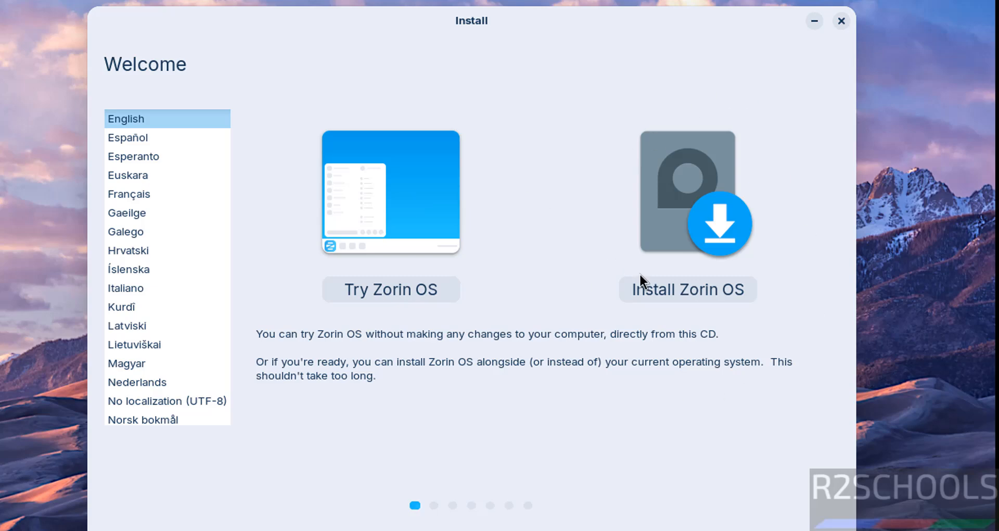
- Choose Install Zorin OS with English (US) keyboard, no third-party software, and no census participation
left_click(659, 287)
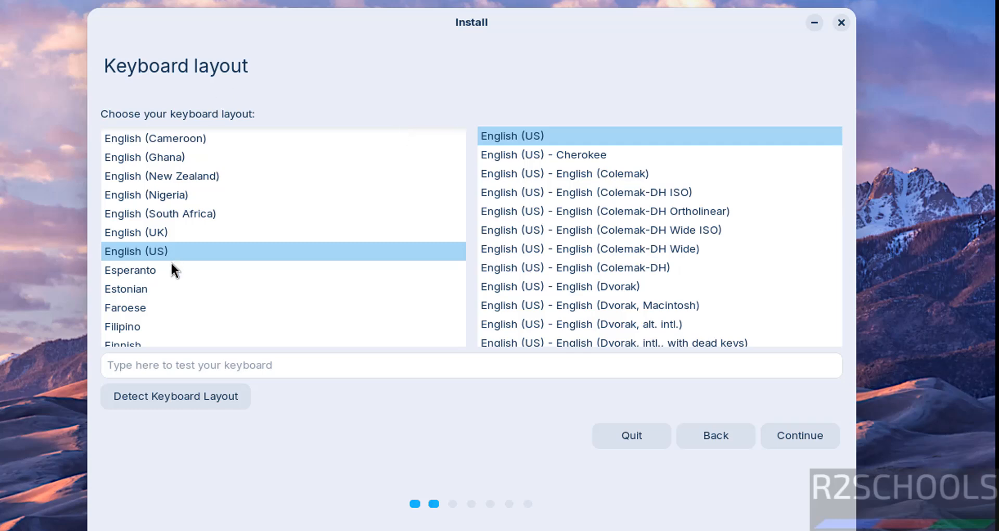
left_click(781, 431)
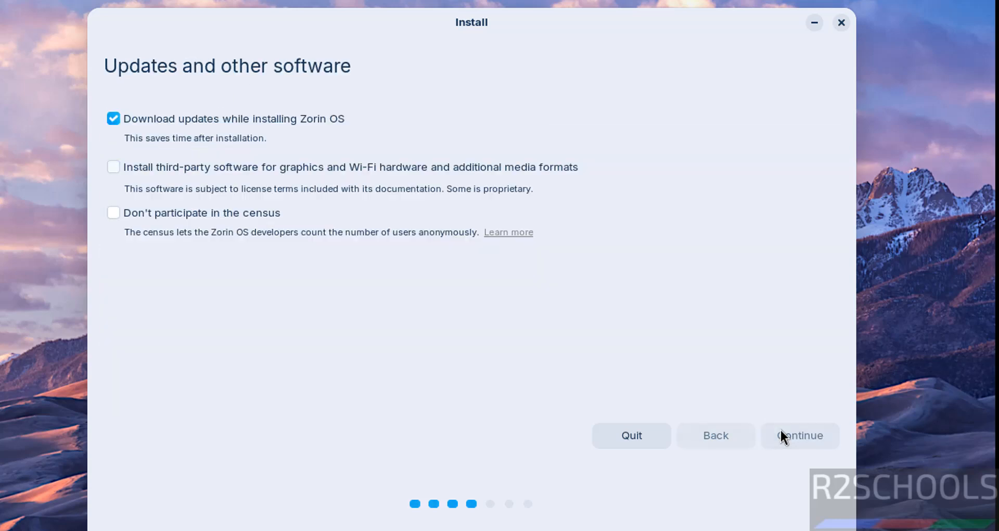
left_click(312, 167)
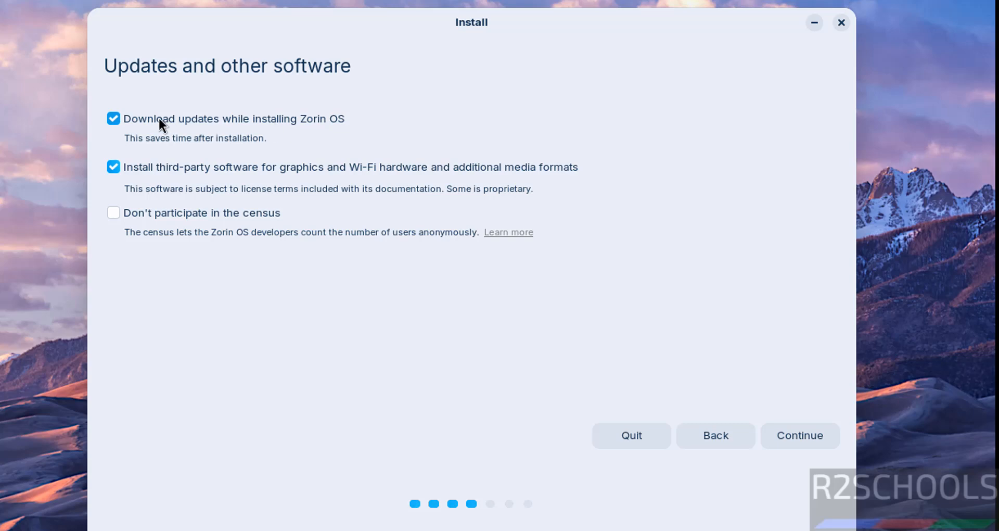
left_click(119, 165)
left_click(114, 212)
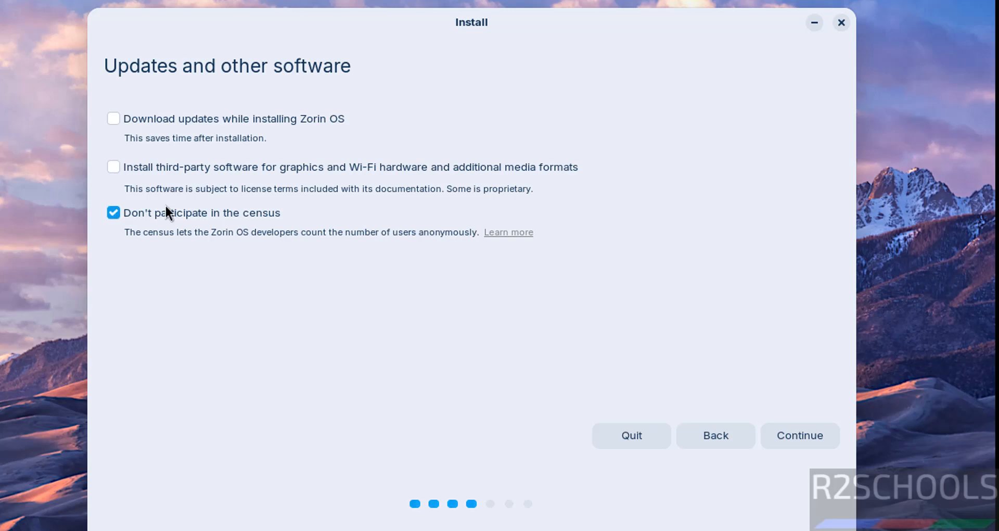
left_click(783, 435)
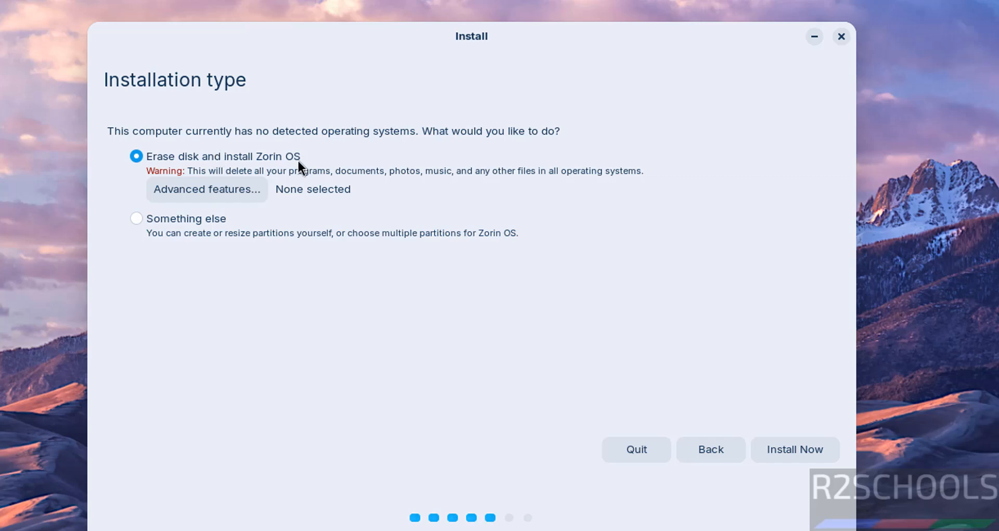
- Confirm erasing the disk and writing the partition changes, then accept the Kolkata time zone
left_click(792, 449)
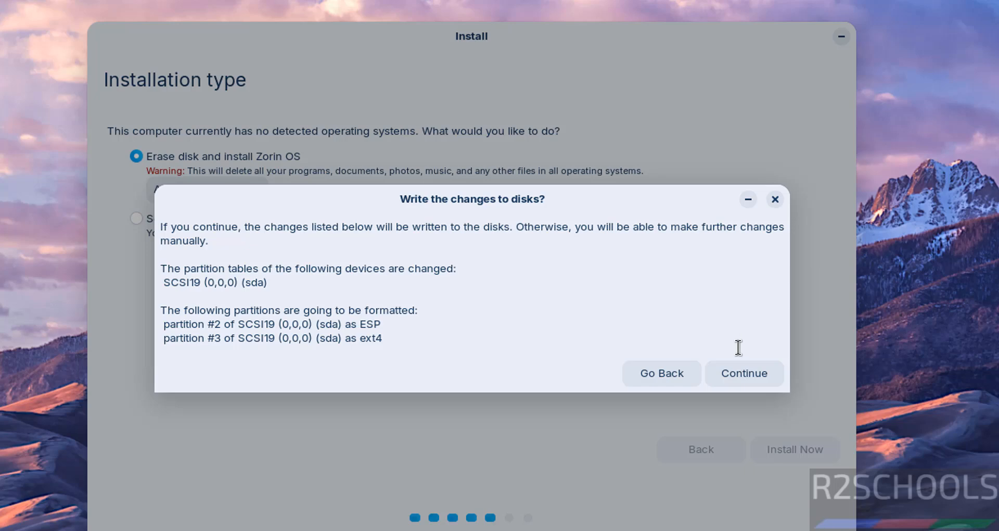
left_click(735, 376)
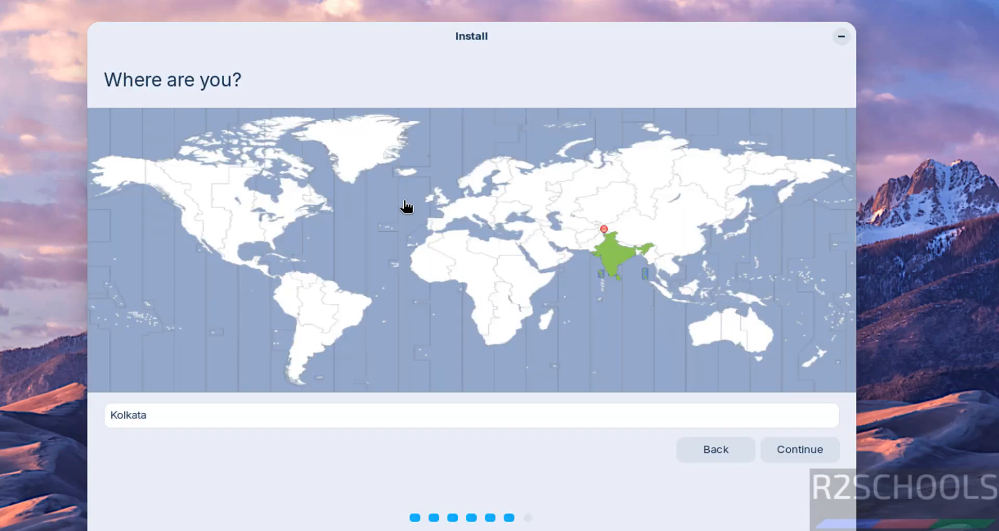
left_click(155, 408)
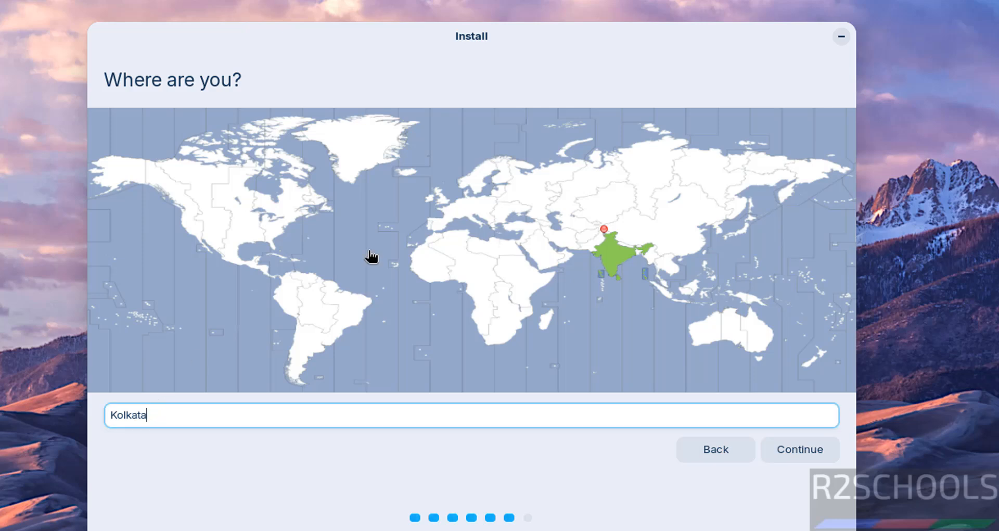
left_click(216, 221)
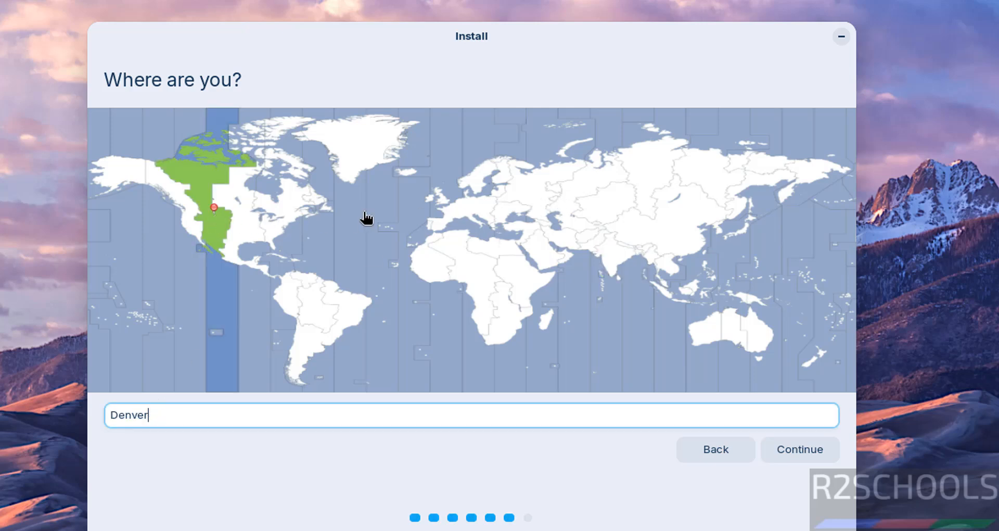
left_click(609, 248)
left_click(796, 456)
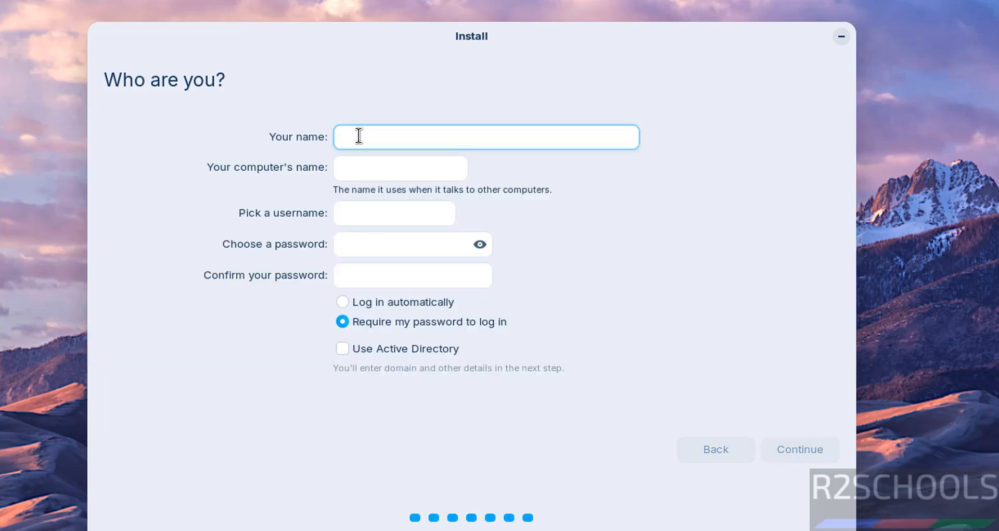
- Enter the user's name and set the computer name to zorin18vm, keeping the suggested username
type("r2schools")
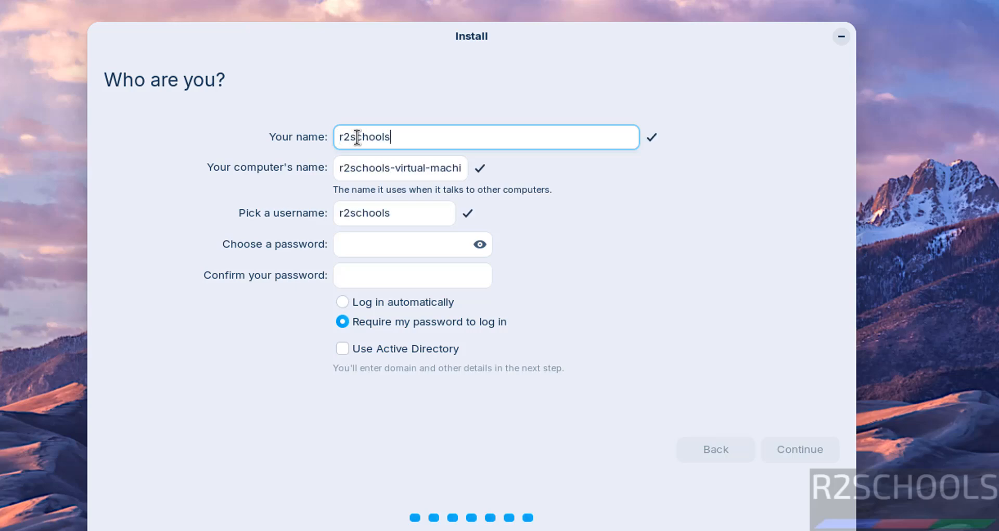
key("Tab")
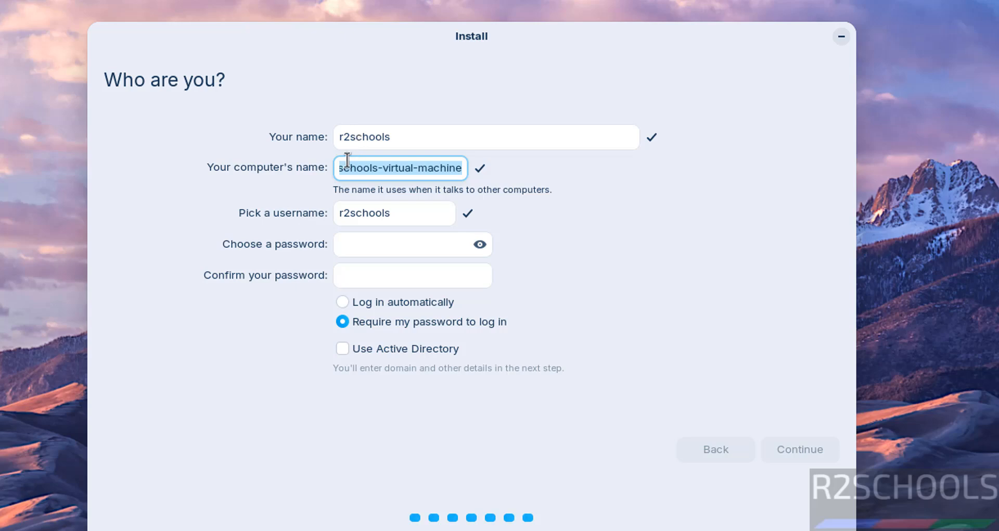
type("zorin")
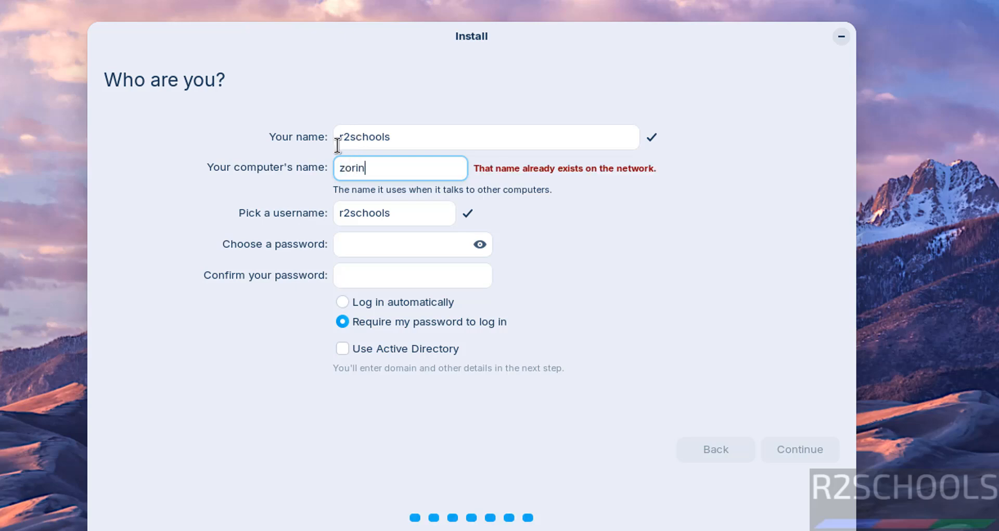
type("18vm")
key("Tab")
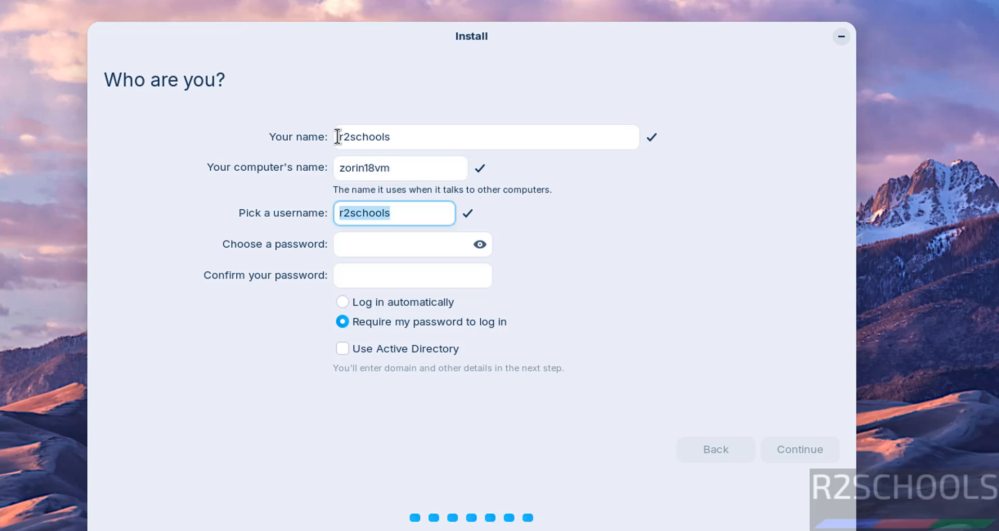
key("Tab")
- Enter and confirm the account password, leaving the Active Directory option unchecked
type("123456")
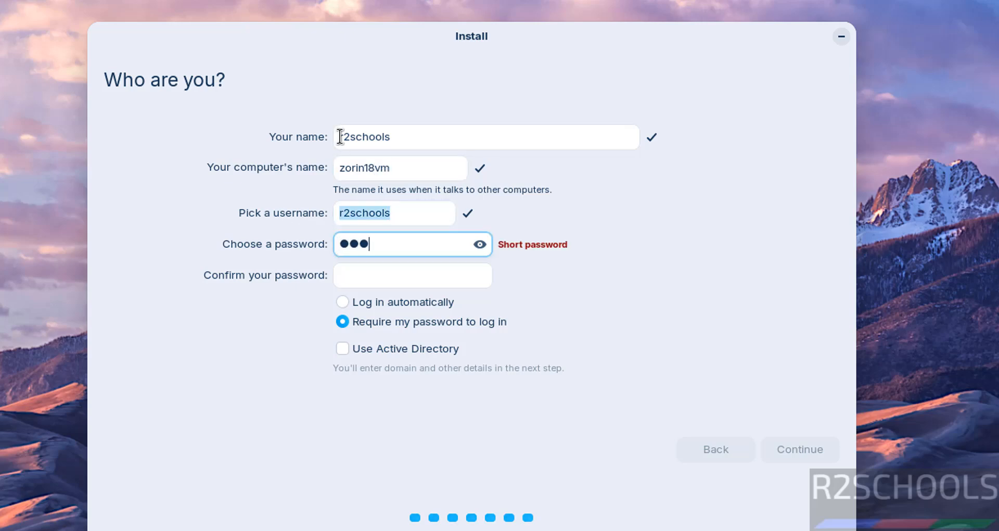
type("789")
key("Tab")
type("1234567")
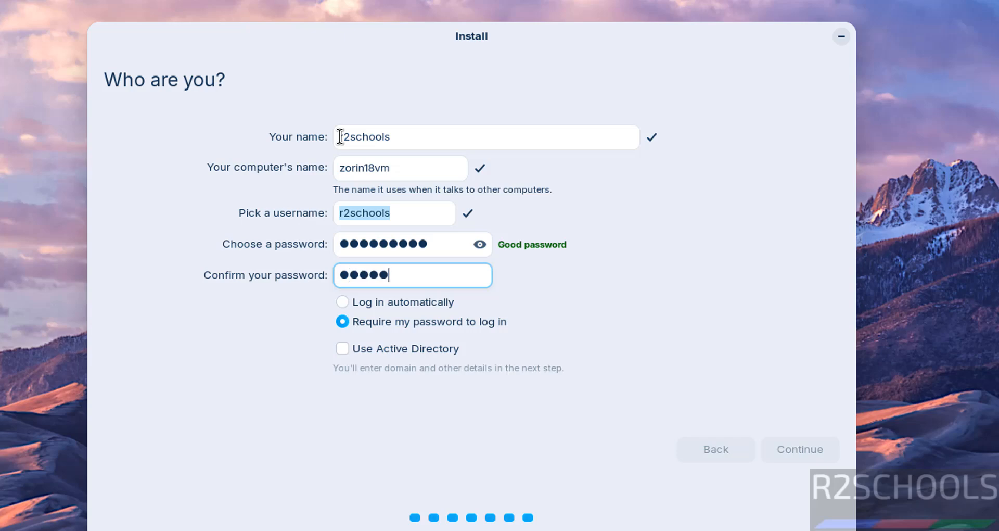
type("89")
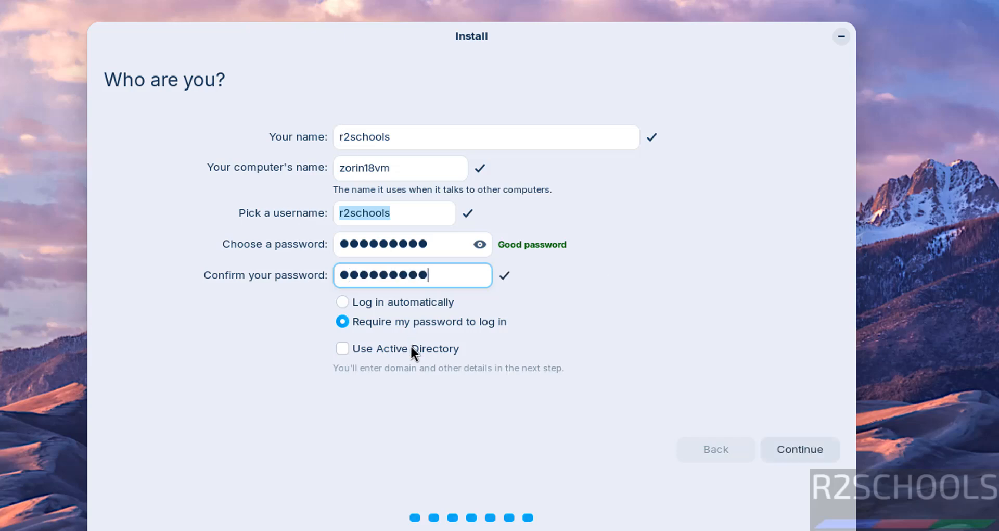
left_click(411, 346)
left_click(411, 346)
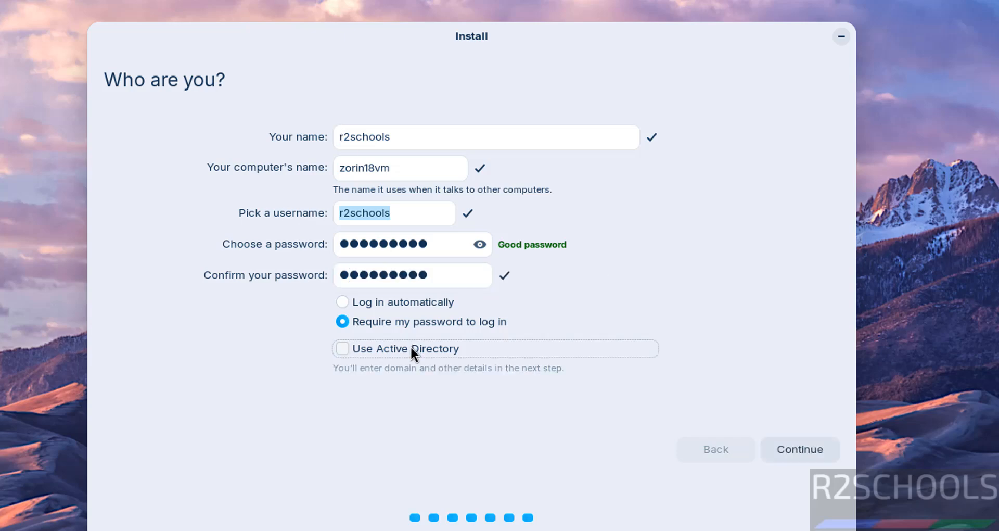
- Install Zorin OS with these account details, then choose Restart Now at Installation Complete
left_click(792, 449)
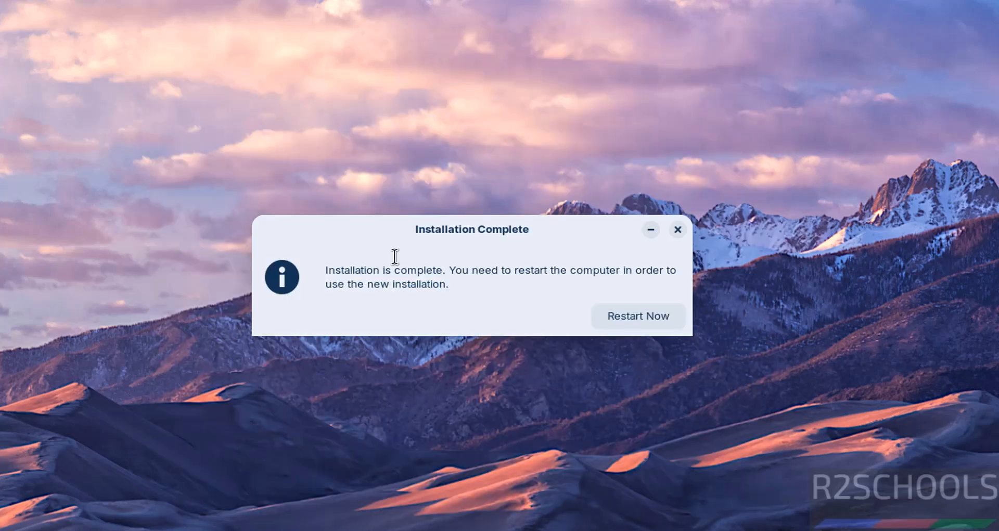
left_click(613, 311)
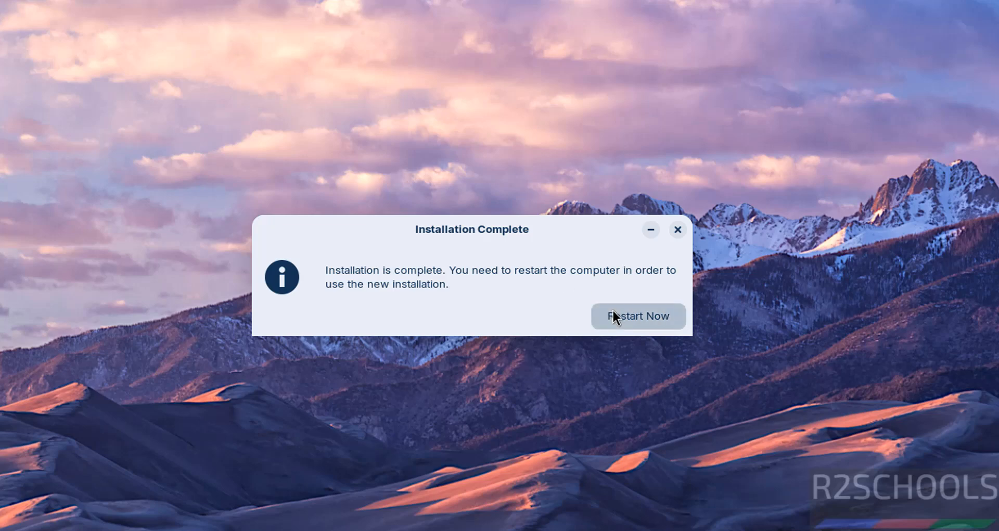